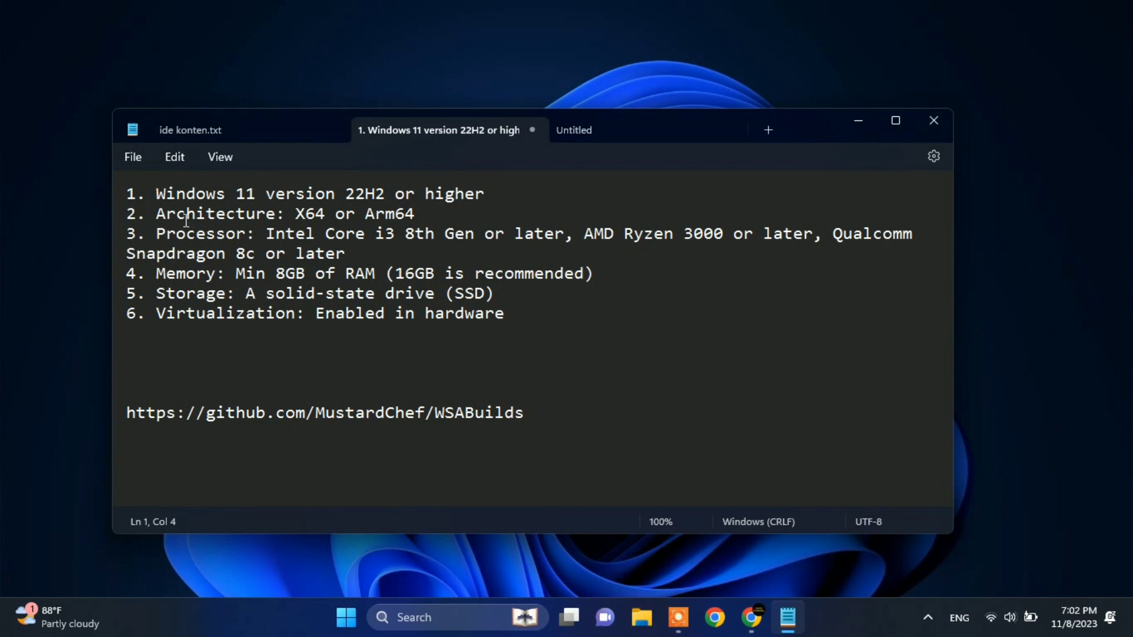
Step: Review the architecture, processor, memory, storage and virtualization requirements in the Notepad list
click(157, 214)
drag(269, 233, 276, 233)
drag(158, 233, 241, 233)
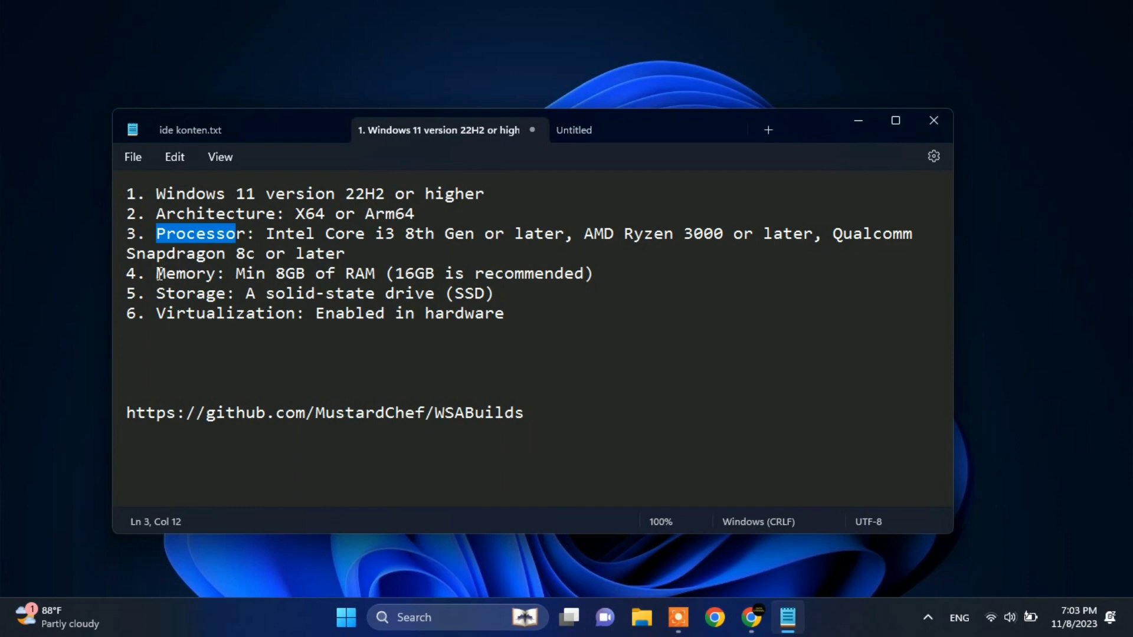
drag(158, 273, 222, 266)
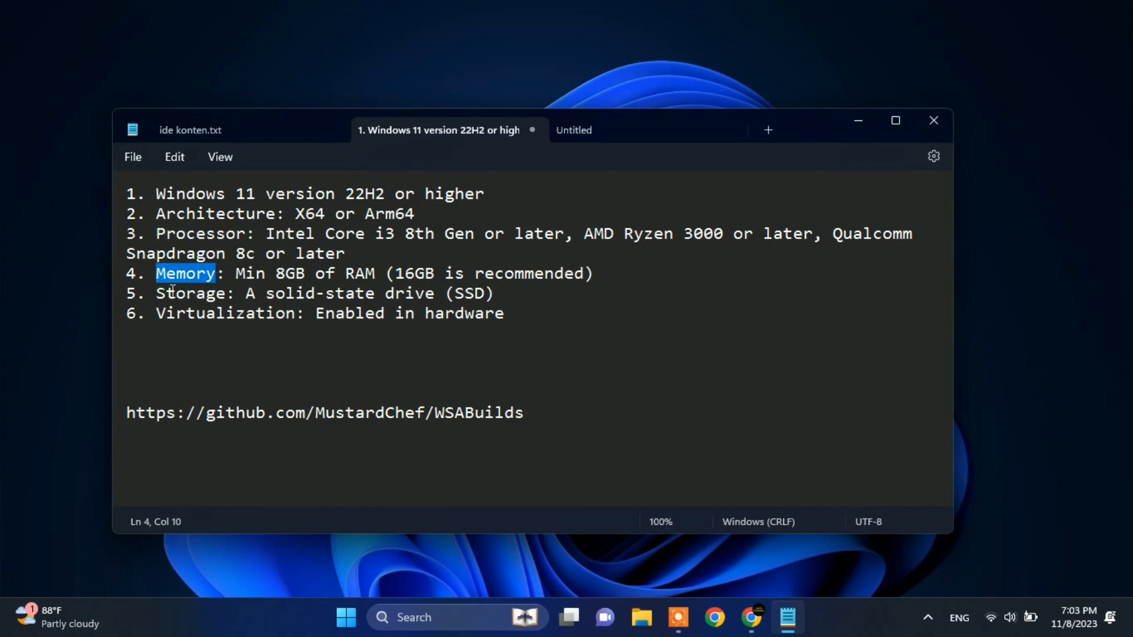
drag(159, 293, 235, 318)
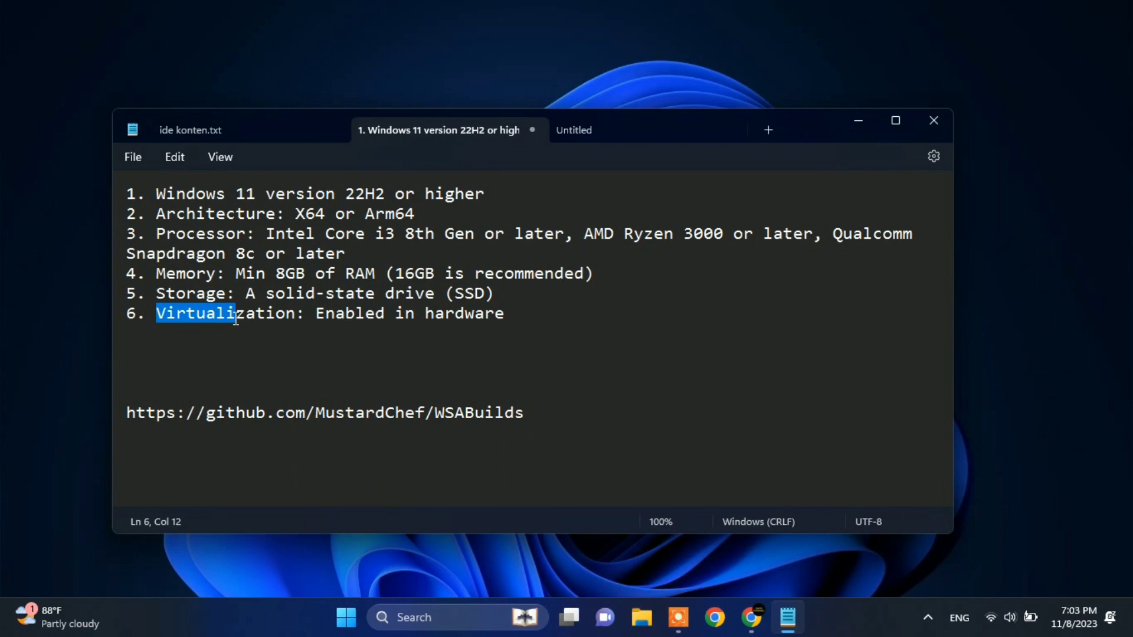
click(298, 337)
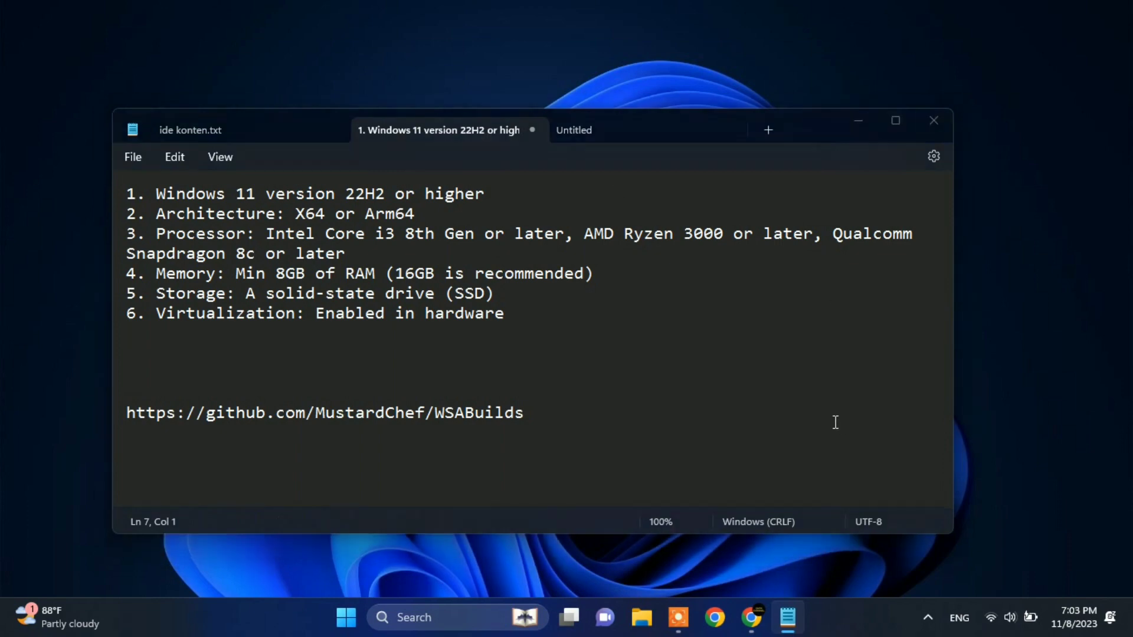
Step: Check the installed Windows version and build in the About Windows dialog, and close it
key(super+r)
key(Return)
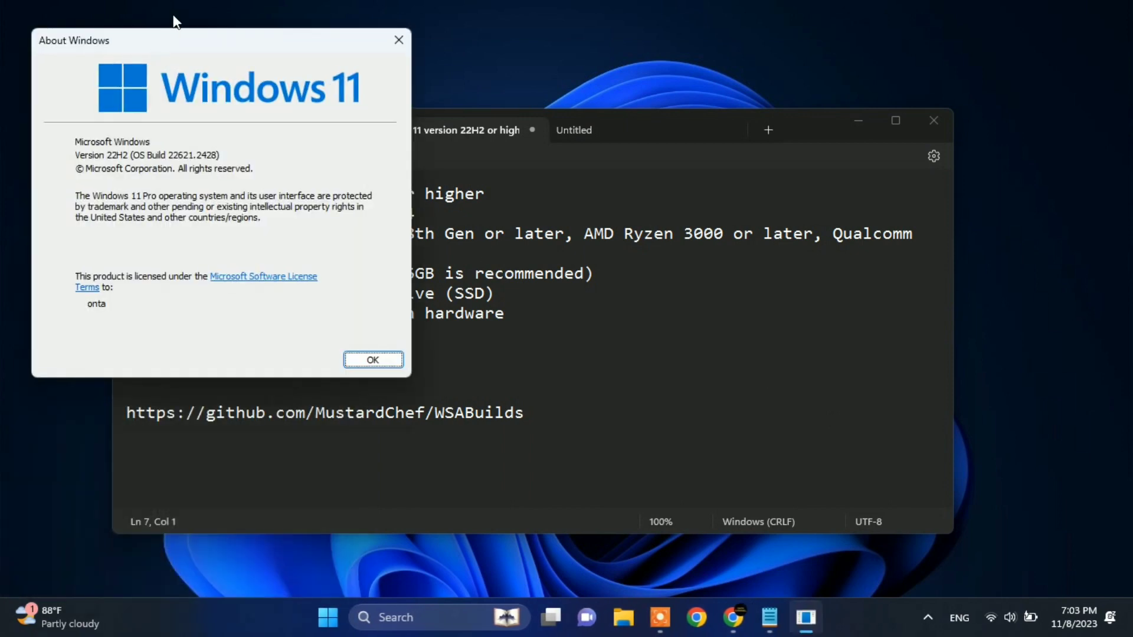
drag(175, 44, 183, 56)
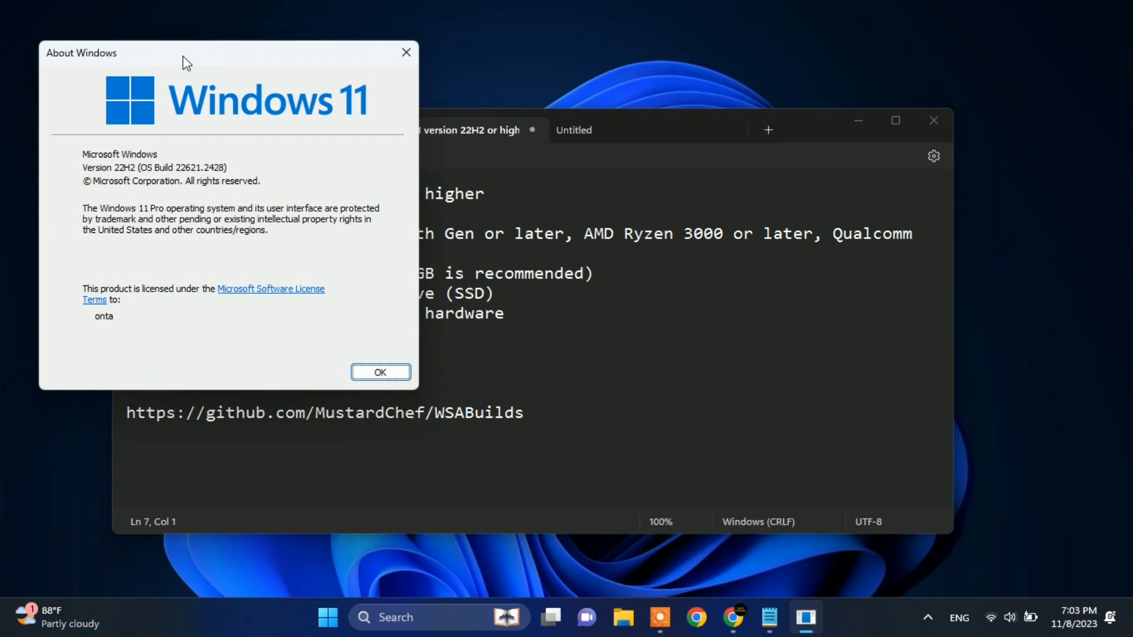
click(121, 169)
click(381, 372)
Step: Check the CPU, memory, Disk 0 (C:) and Disk 1 (E:) details in Task Manager's performance view
right_click(844, 613)
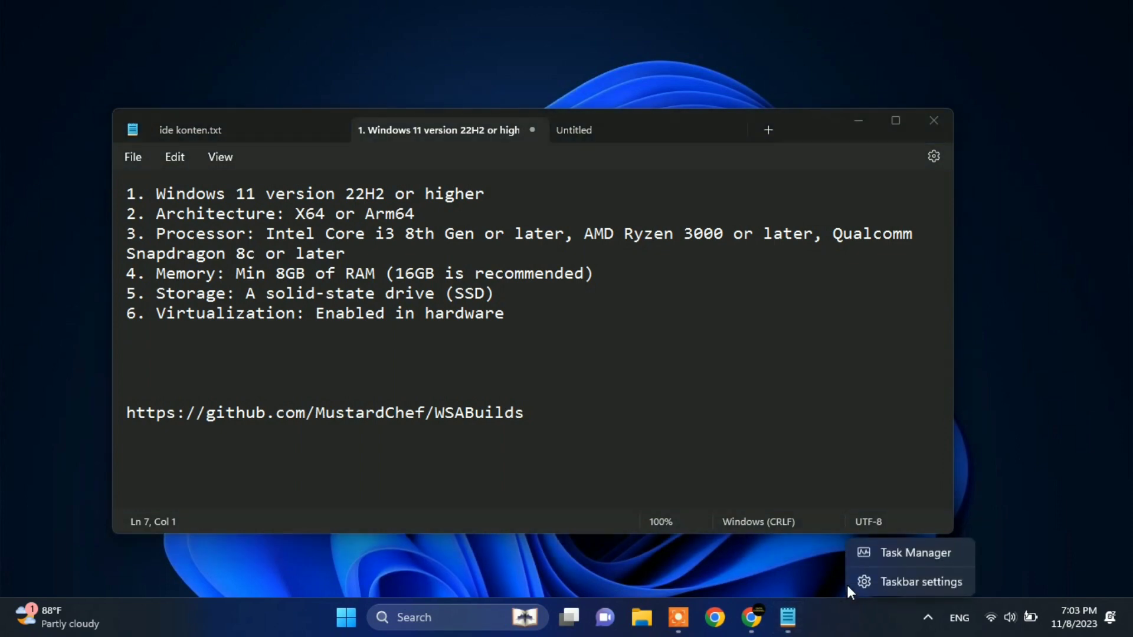
click(887, 561)
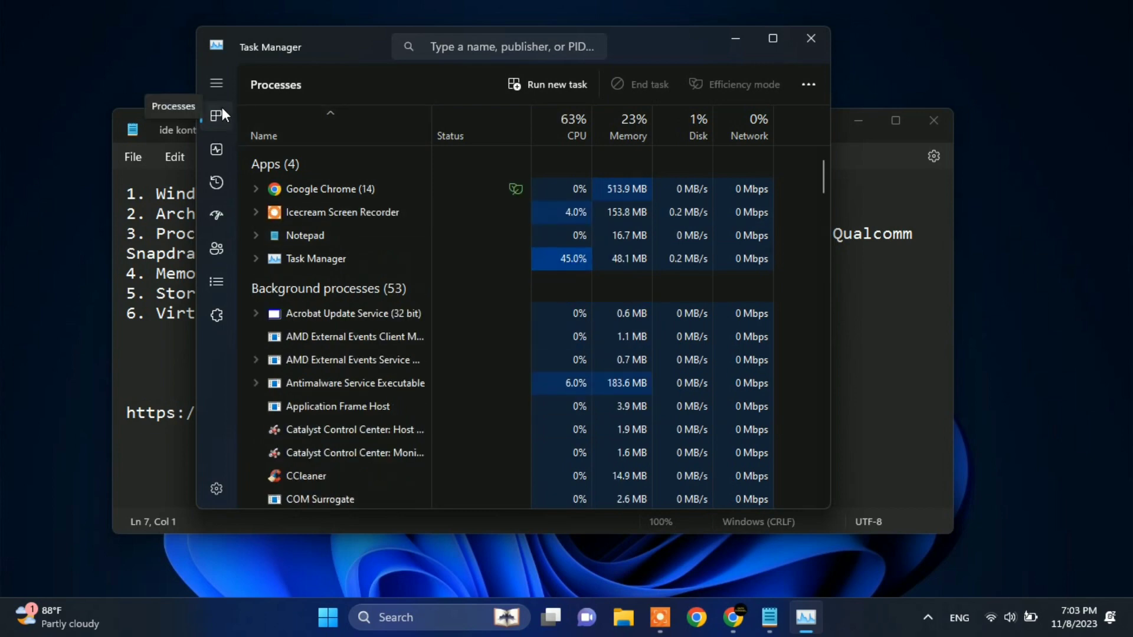
click(217, 147)
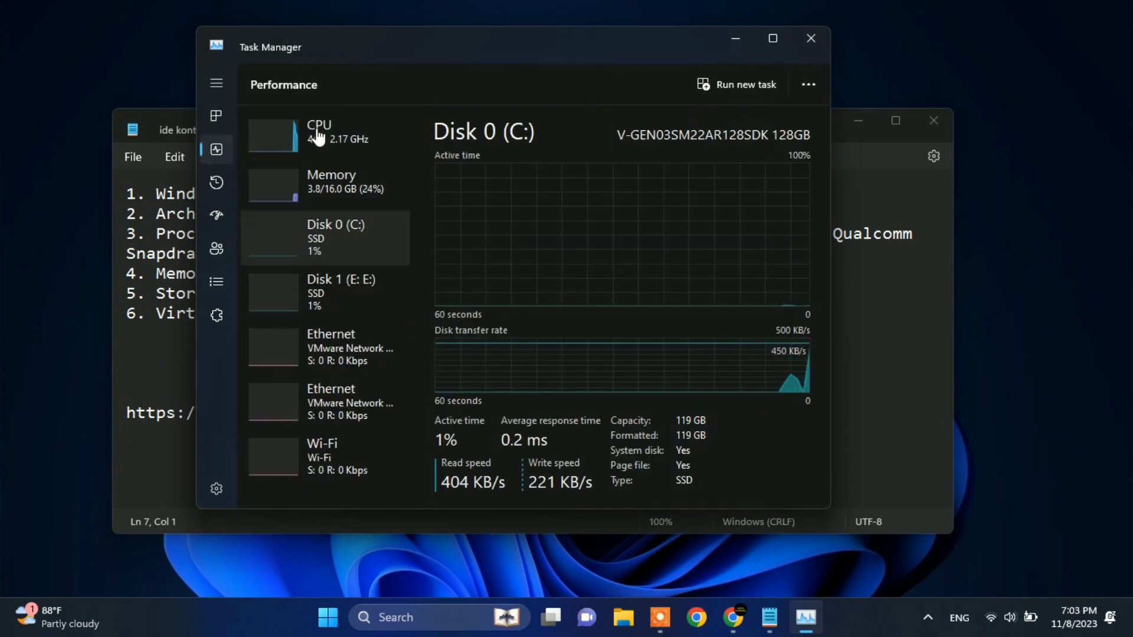
click(332, 142)
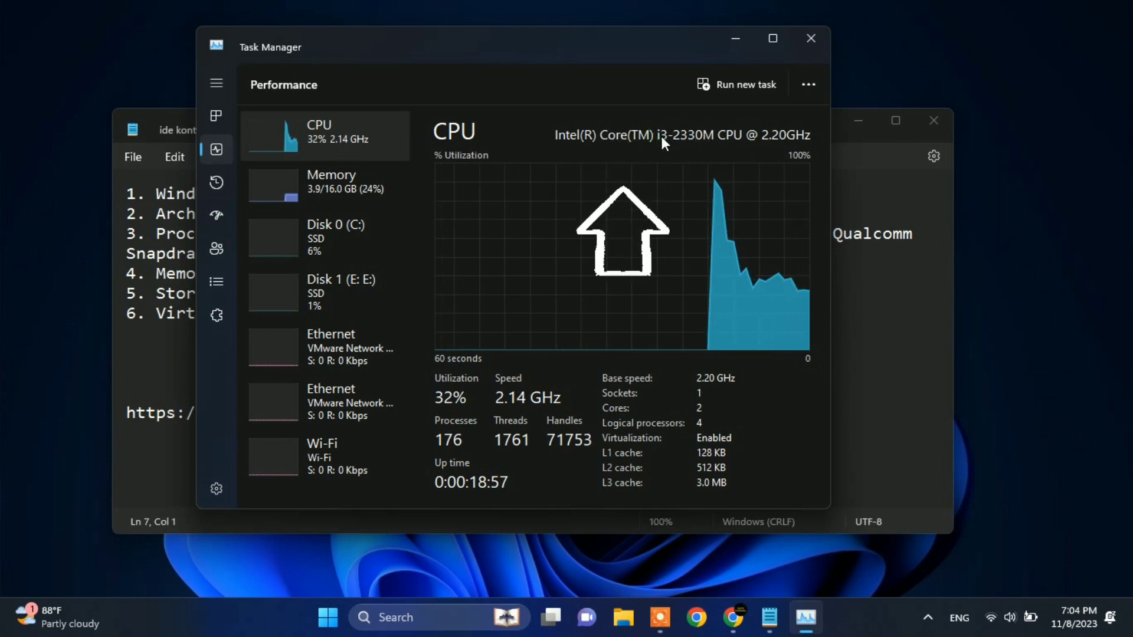
click(334, 180)
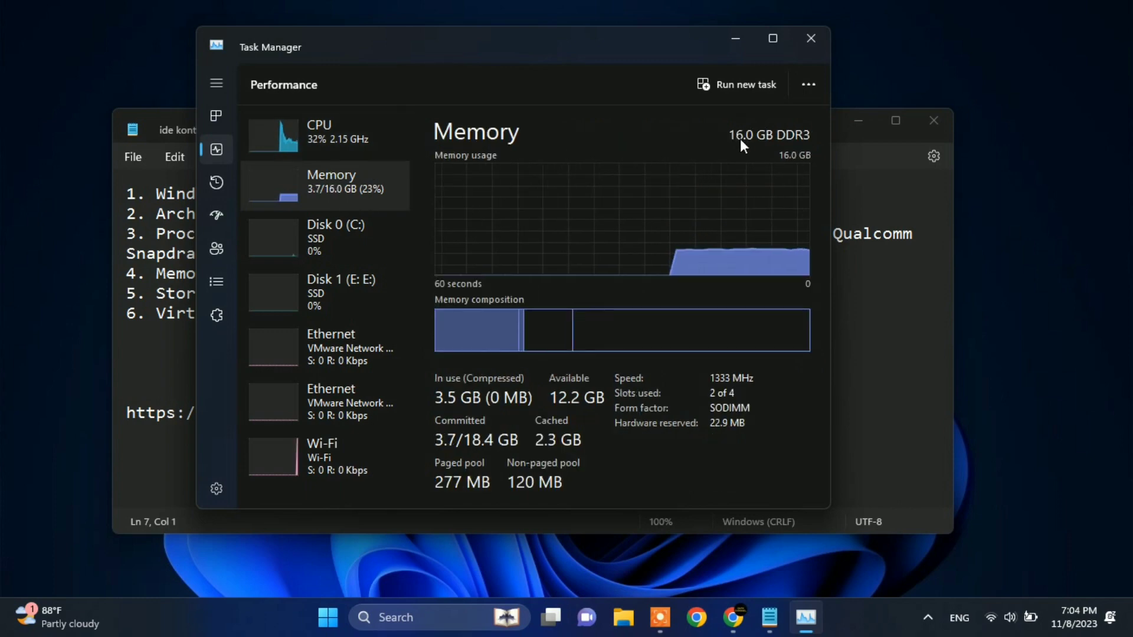
click(335, 262)
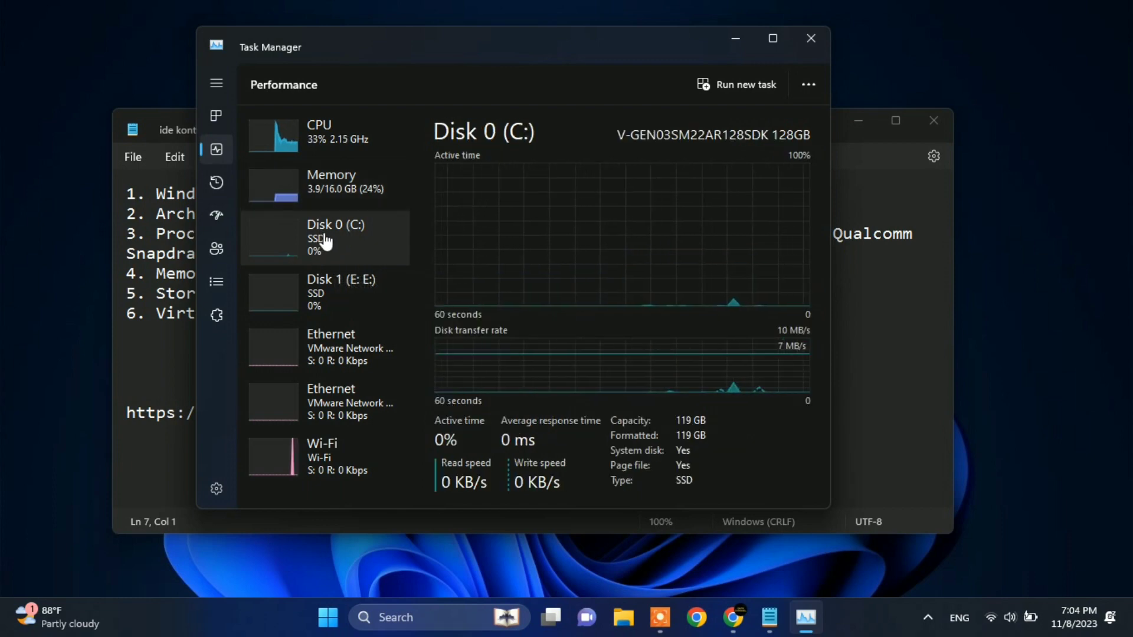
click(341, 291)
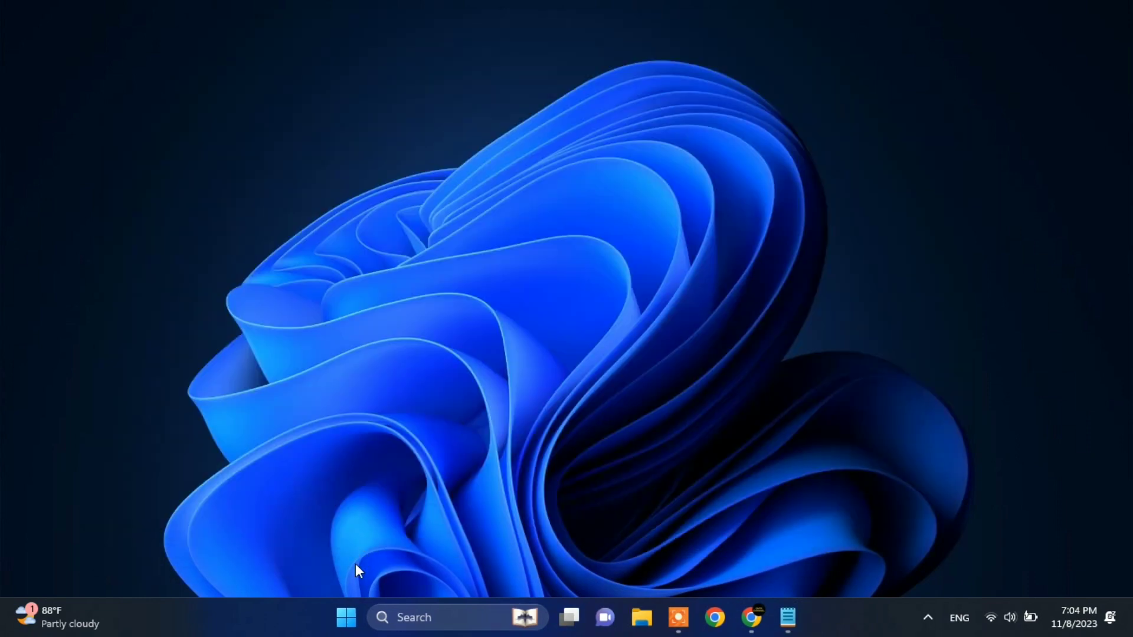
Step: Search Windows for "turn windows feature" and open Turn Windows features on or off
click(346, 618)
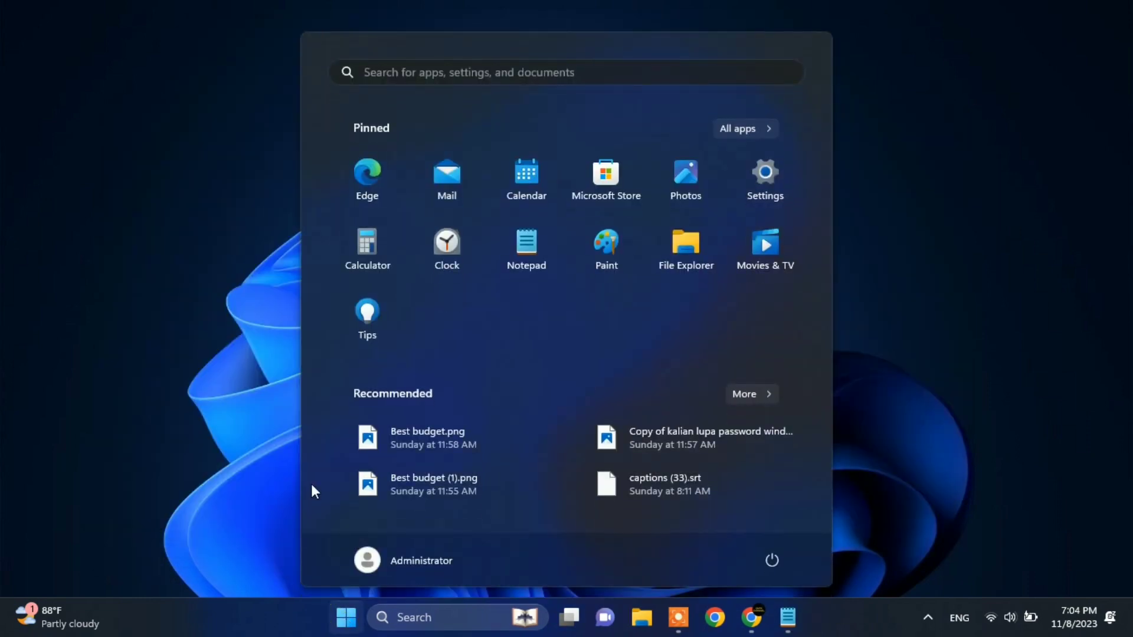
text(turn )
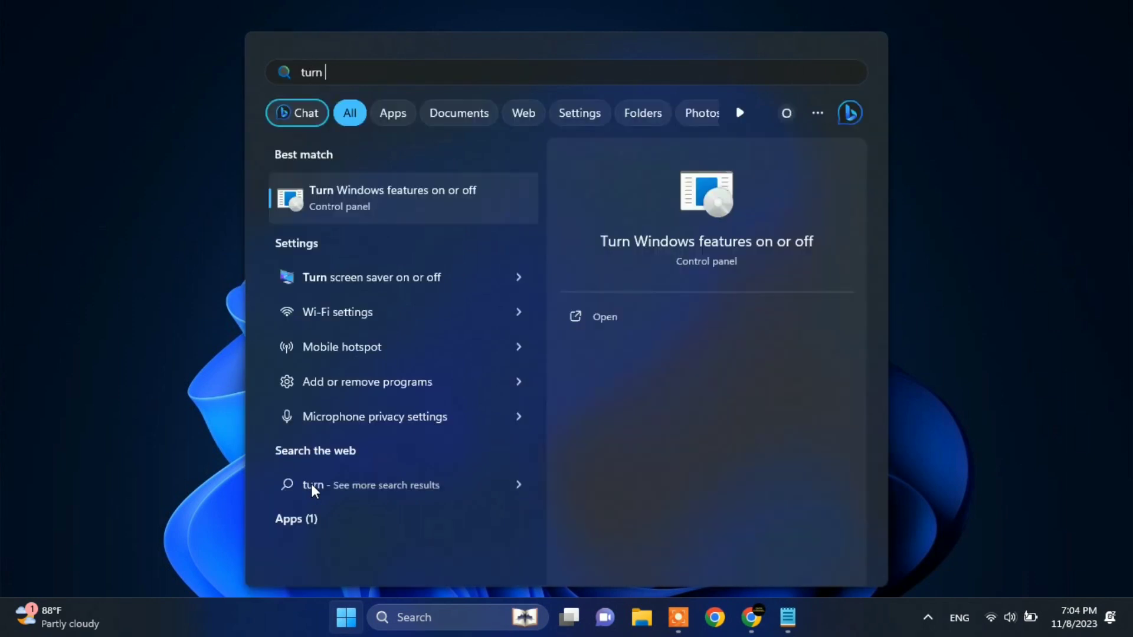
text(wi)
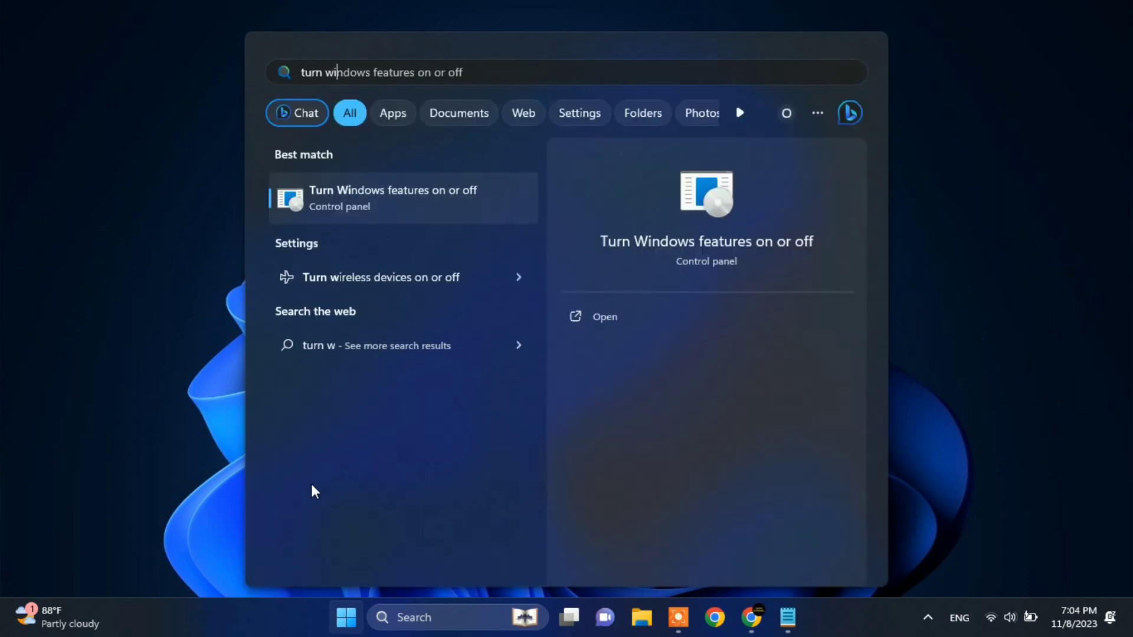
text(ndows feature)
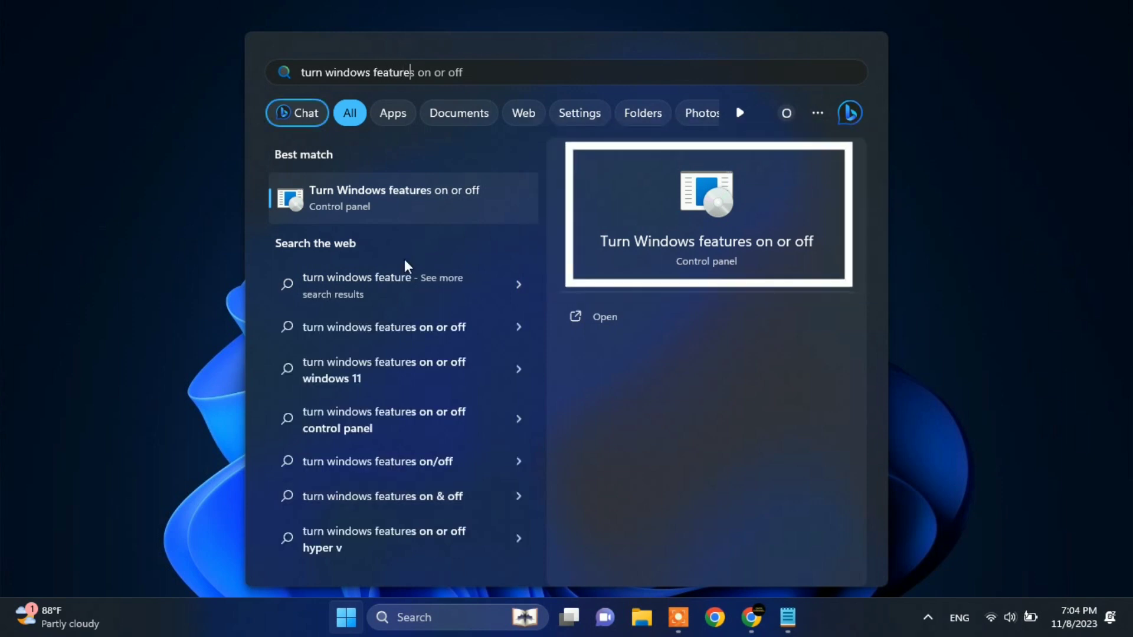
click(710, 241)
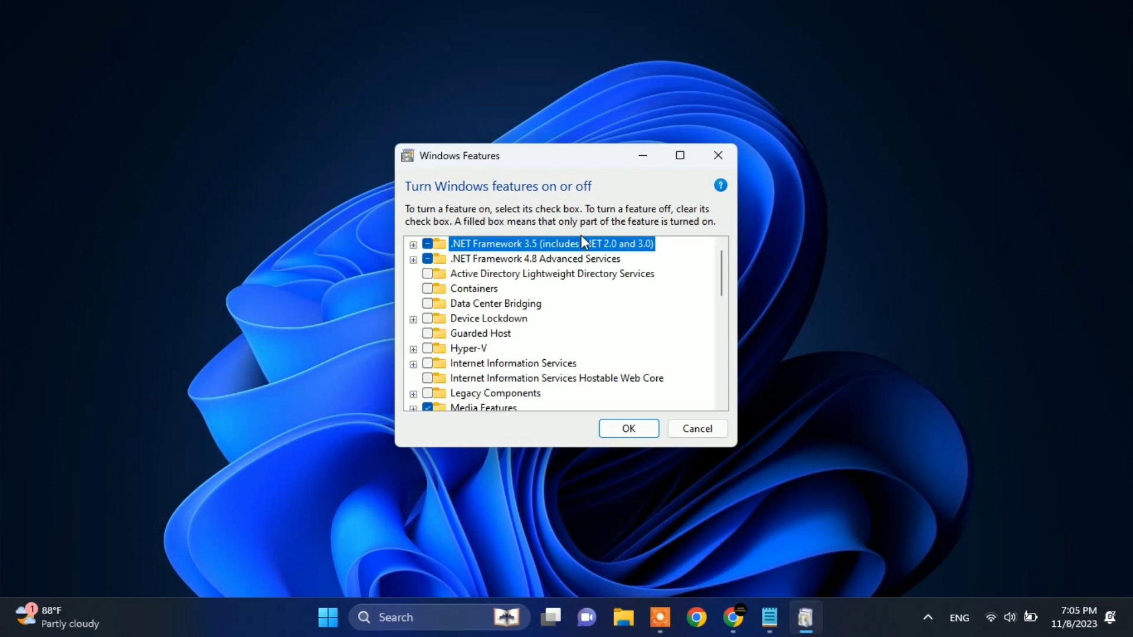
Step: Enable the Virtual Machine Platform Windows feature and restart the PC to finish installing it
click(680, 156)
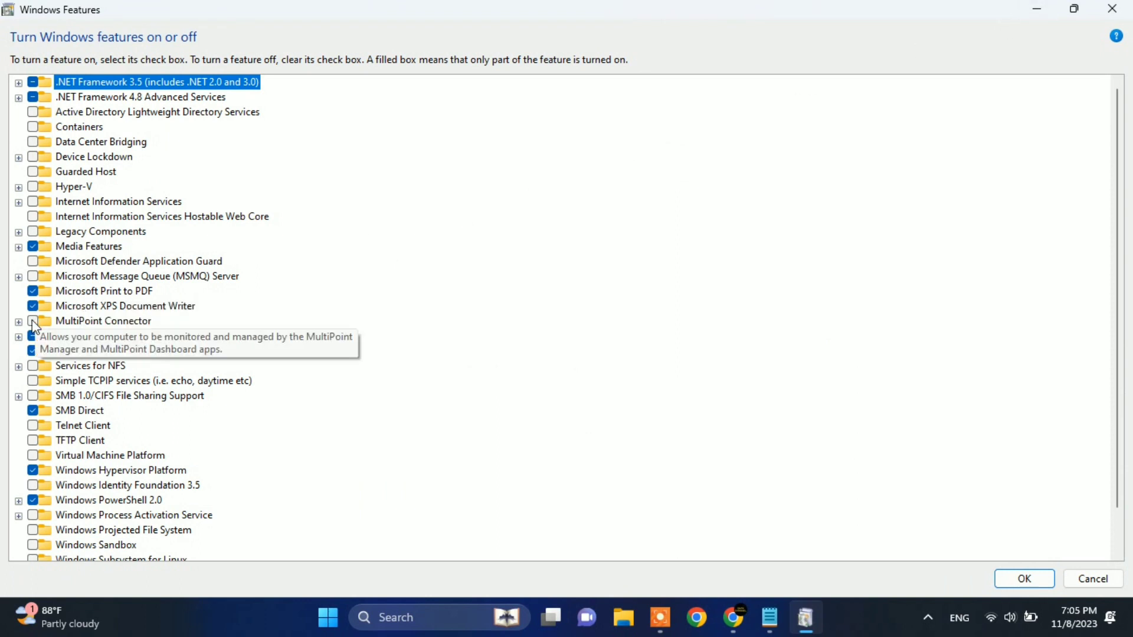
click(149, 381)
key(Down)
key(Down)
key(Down)
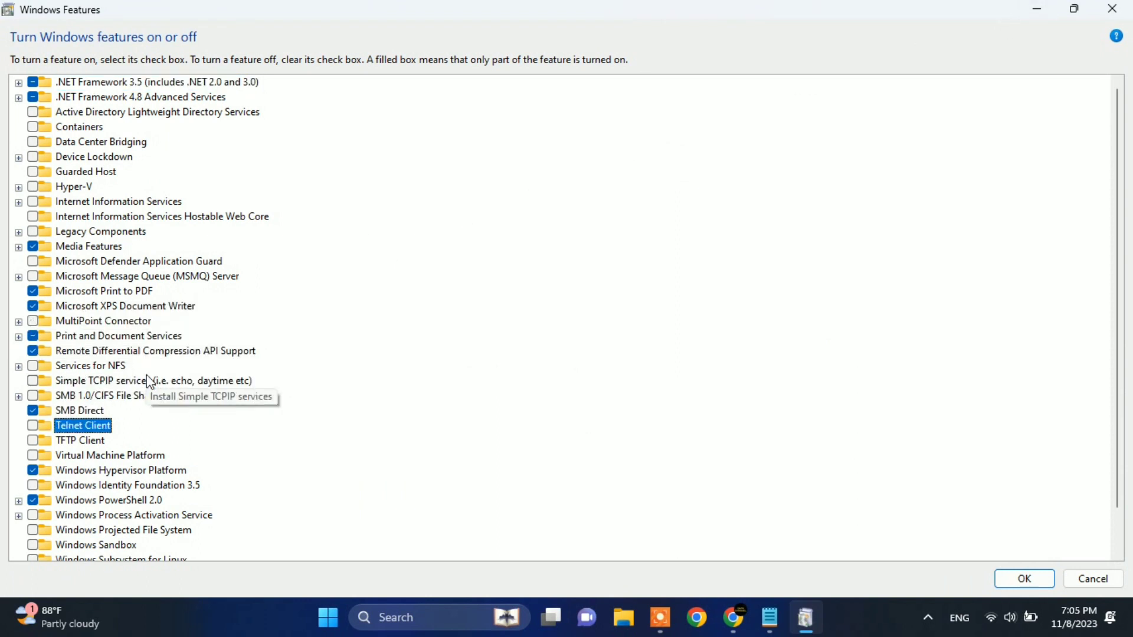
key(Down)
key(Down)
key(Down)
key(Down)
key(Down)
key(Down)
key(Down)
key(Down)
key(Down)
key(Down)
key(Down)
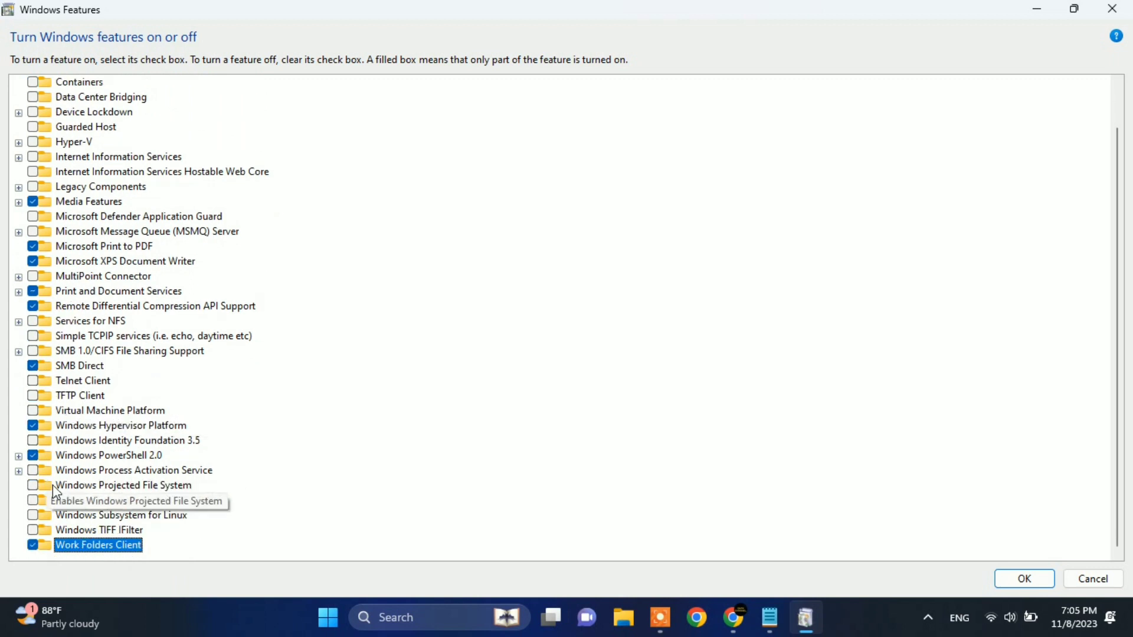
click(33, 412)
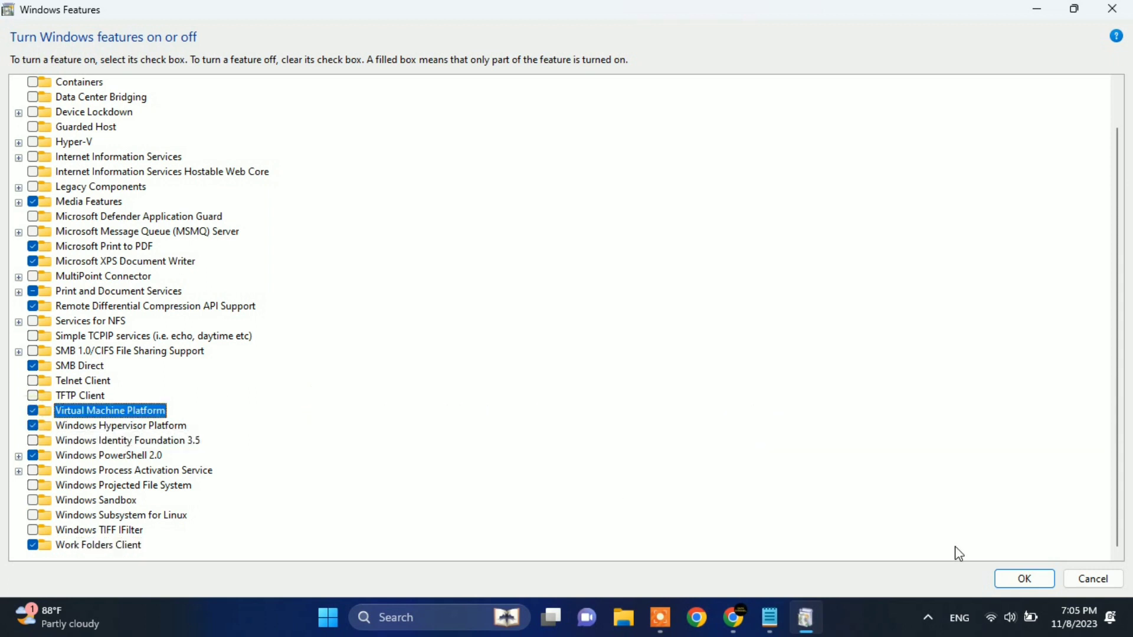
click(1013, 579)
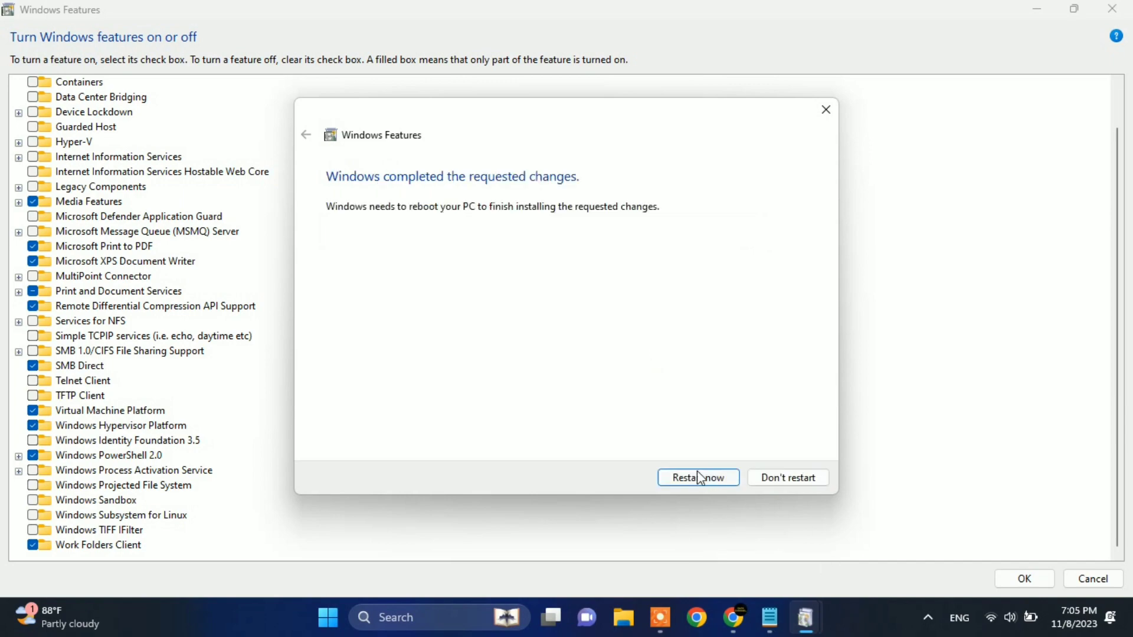
click(698, 477)
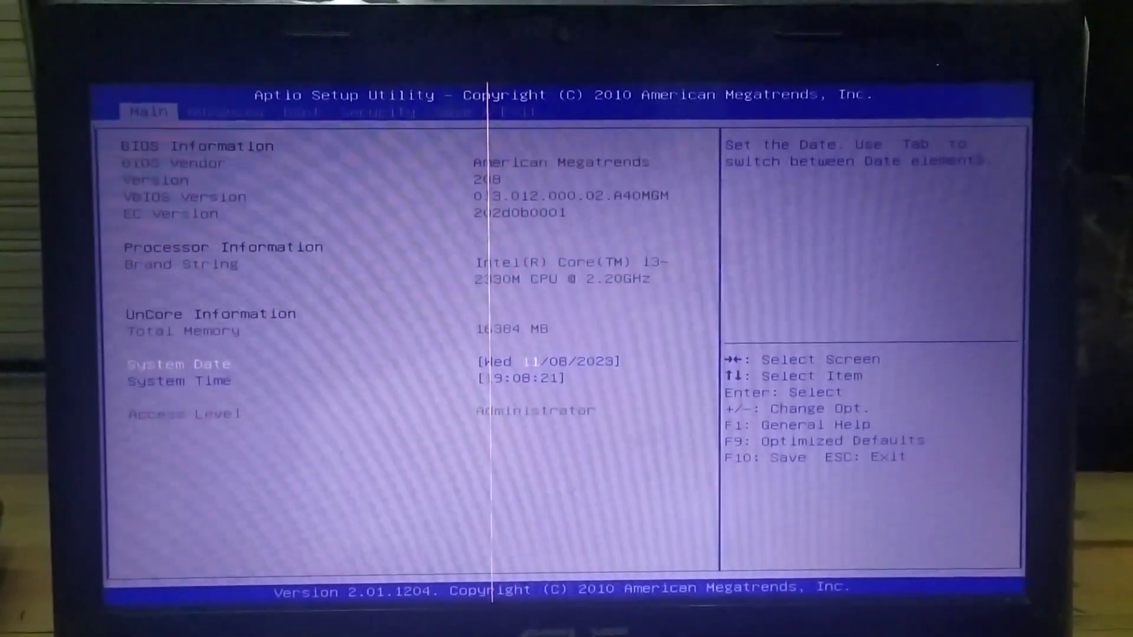
Step: Set Intel Virtualization Technology to Enabled in the advanced BIOS settings
key(Right)
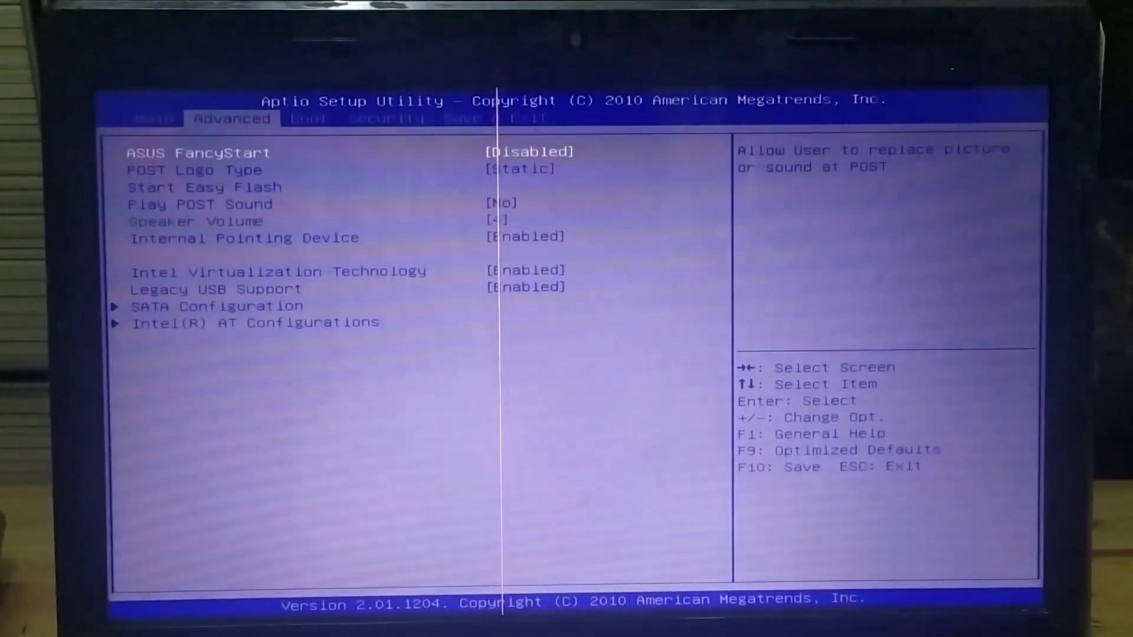
key(Down)
key(Down)
key(Down)
key(Down)
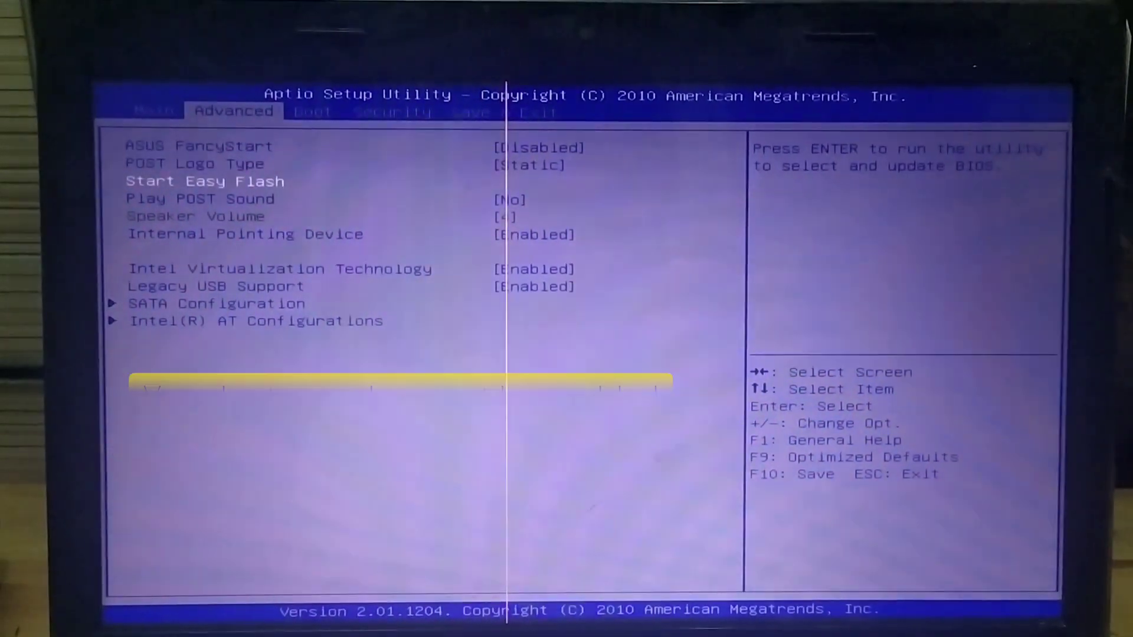
key(Down)
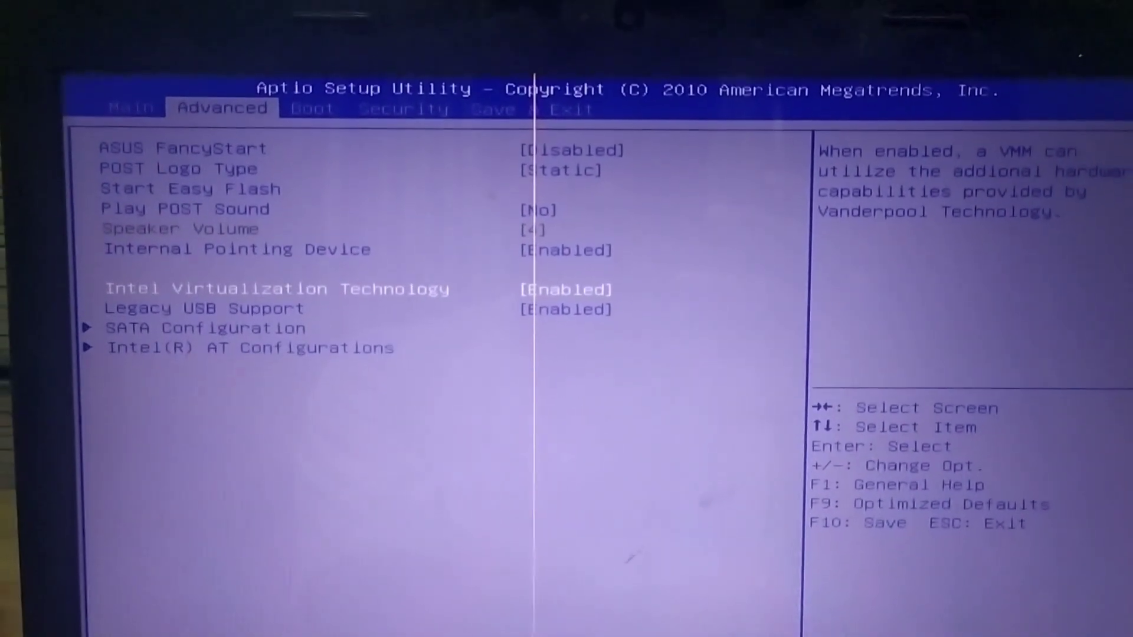
key(Return)
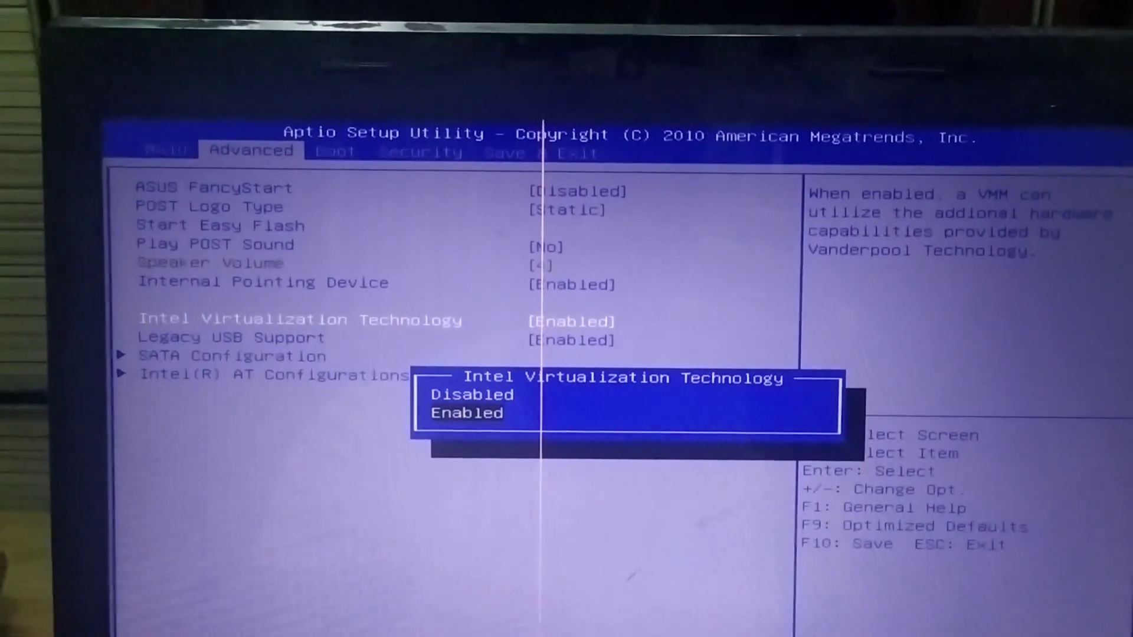
key(Return)
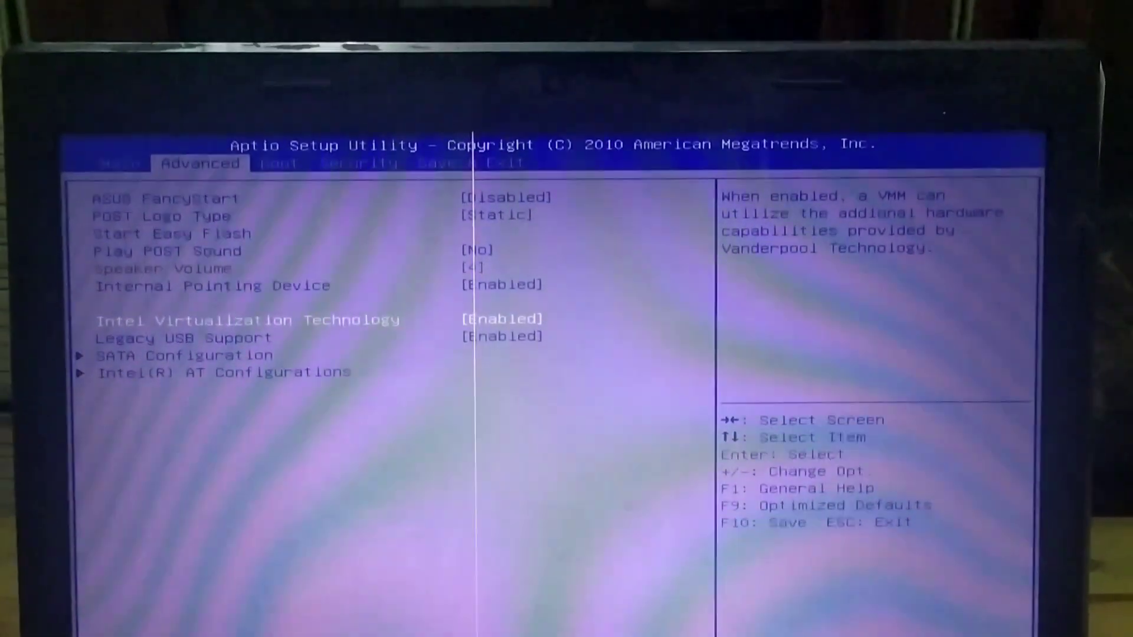
Step: Save the BIOS changes and exit the setup utility
key(Right)
key(Right)
key(Right)
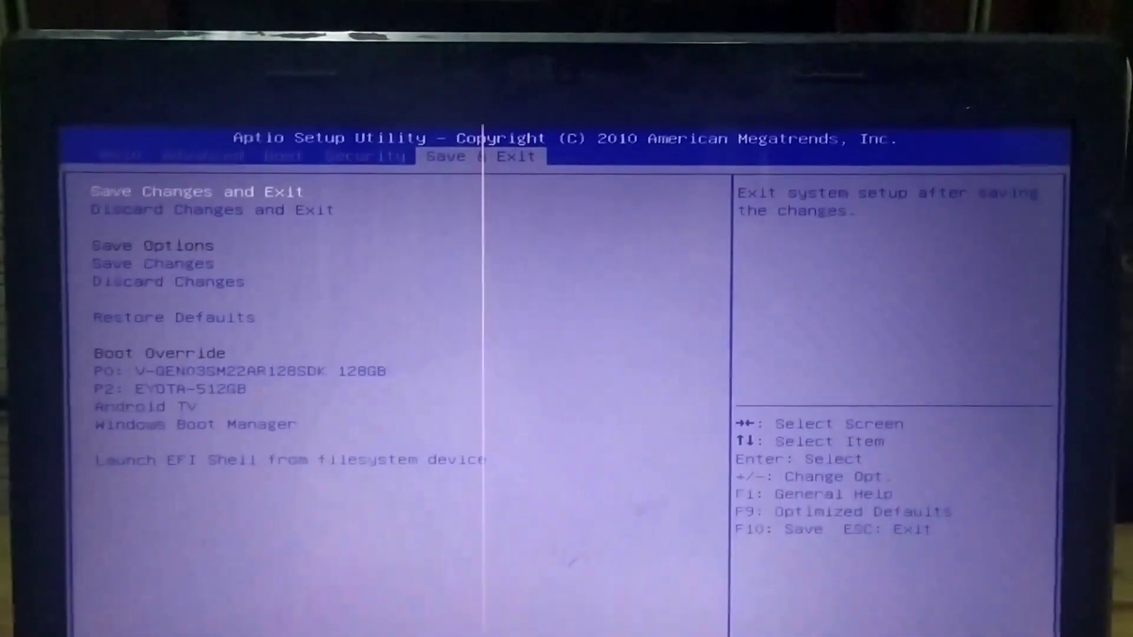
key(Return)
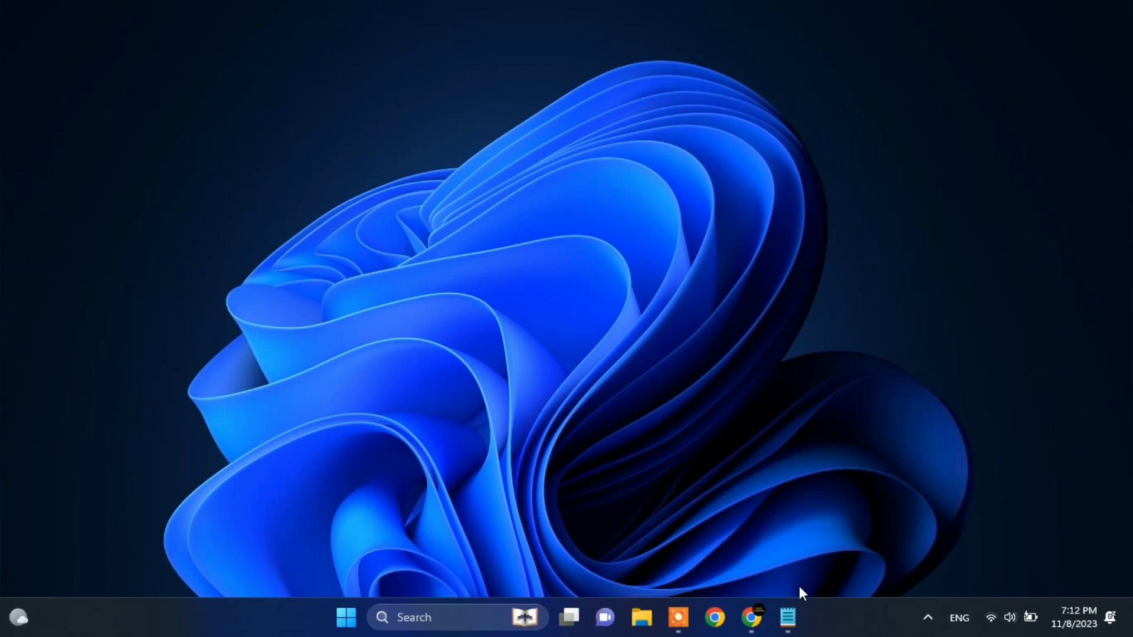
Step: Switch to Chrome, view the Onta Channel videos page on YouTube, and minimize the browser
click(748, 619)
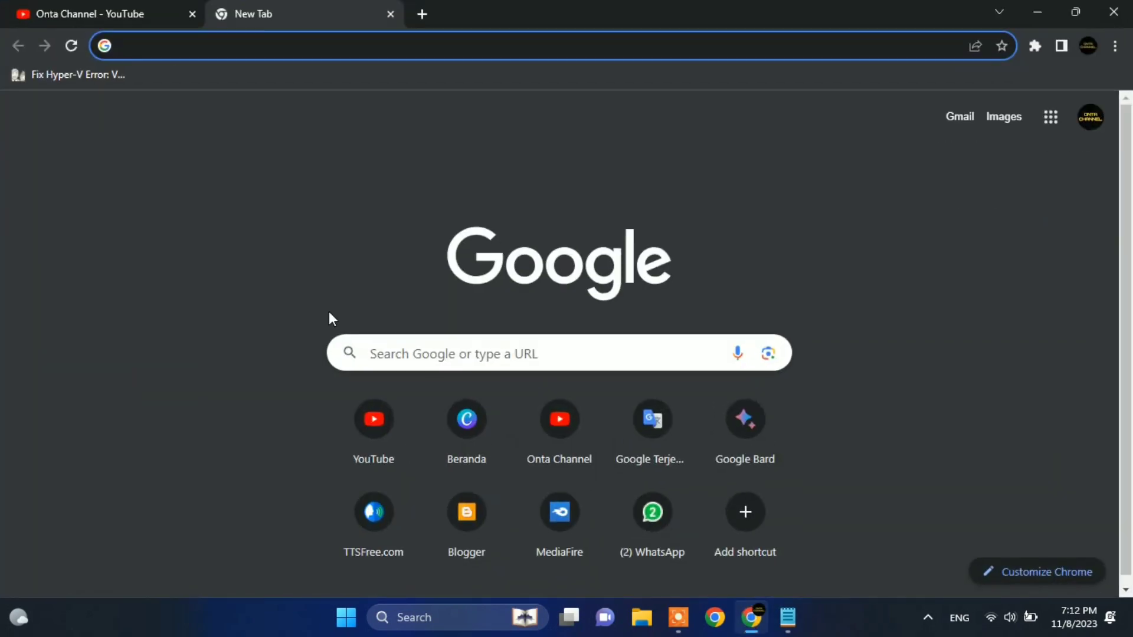
click(91, 9)
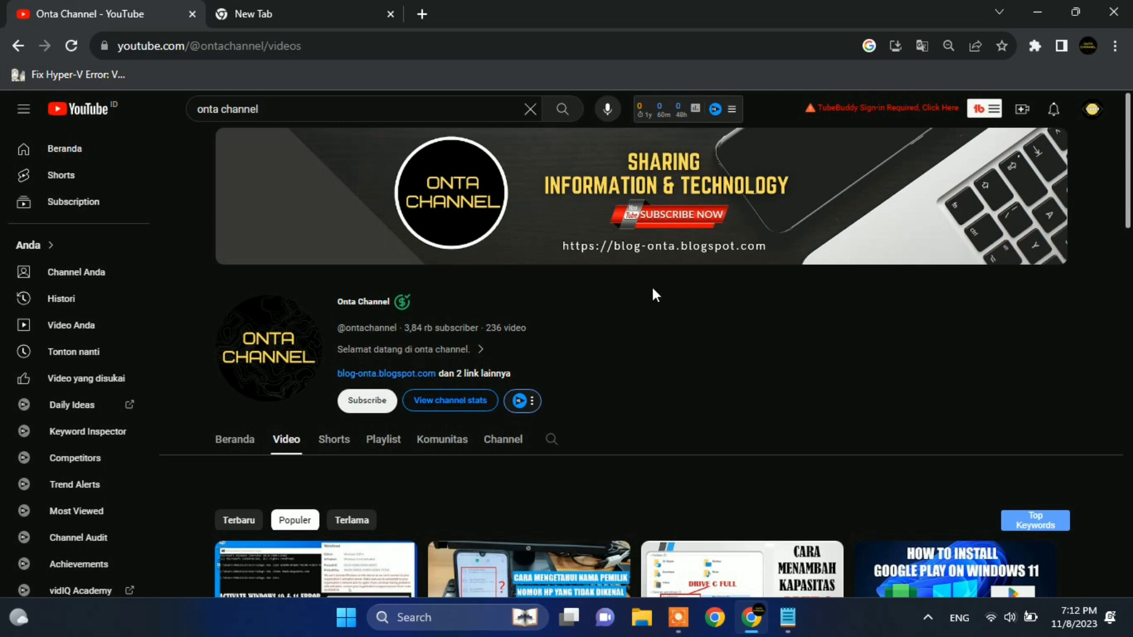
click(1034, 12)
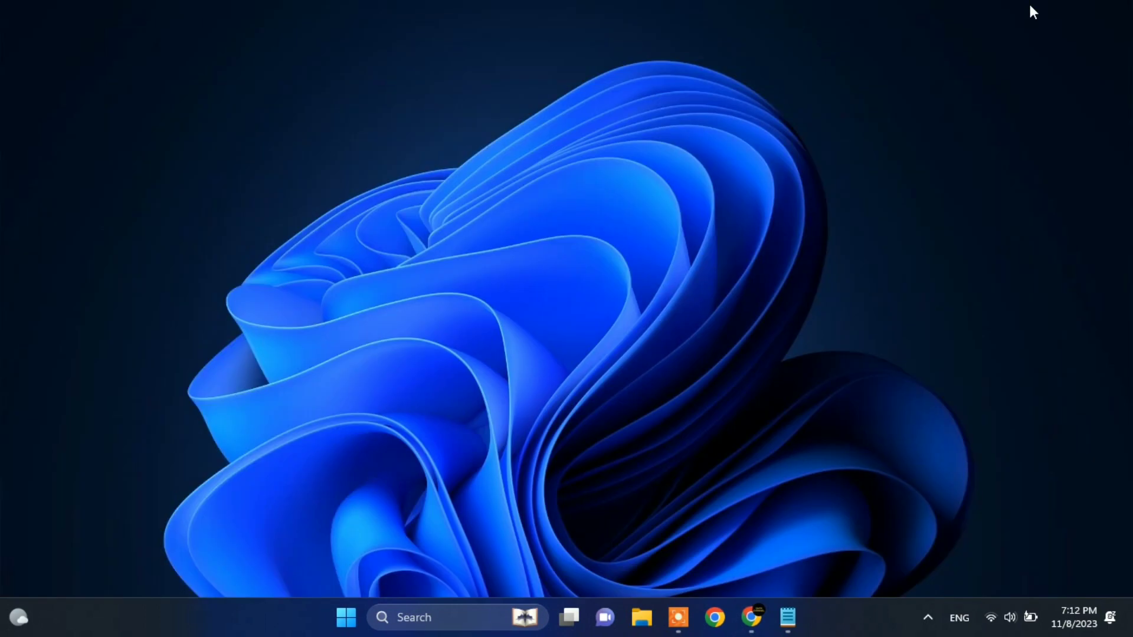
click(789, 624)
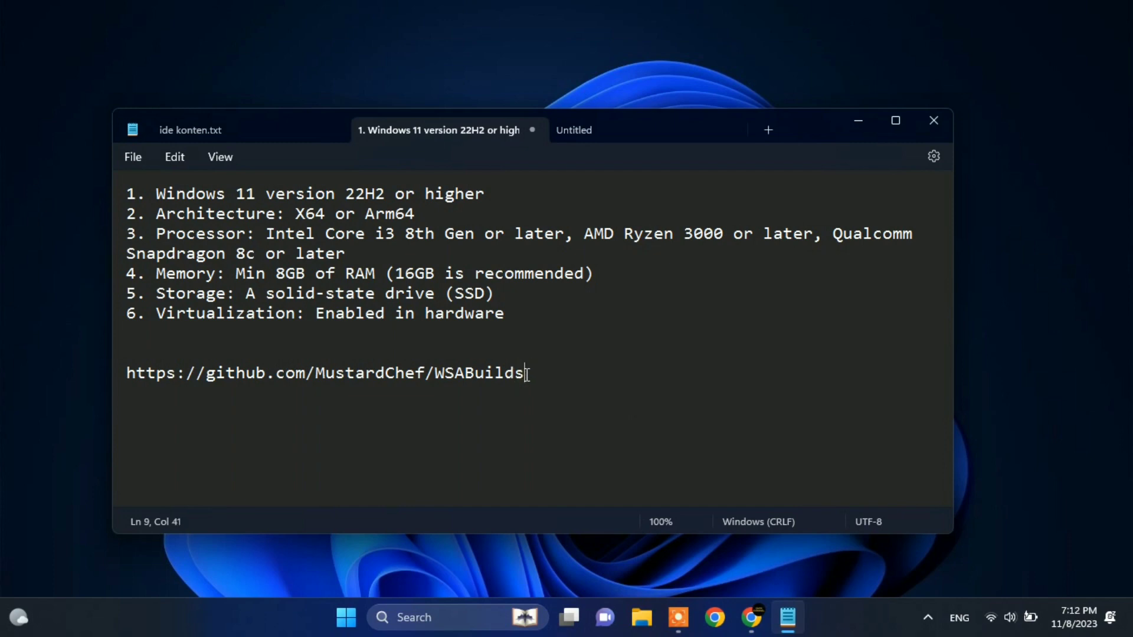
drag(535, 376, 125, 372)
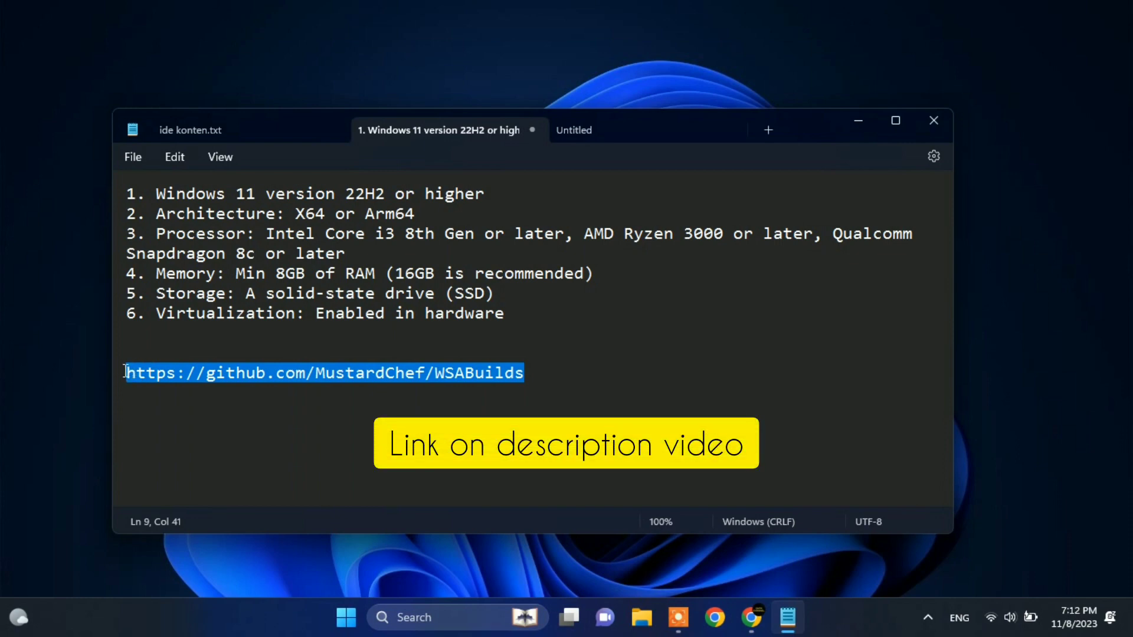
right_click(145, 373)
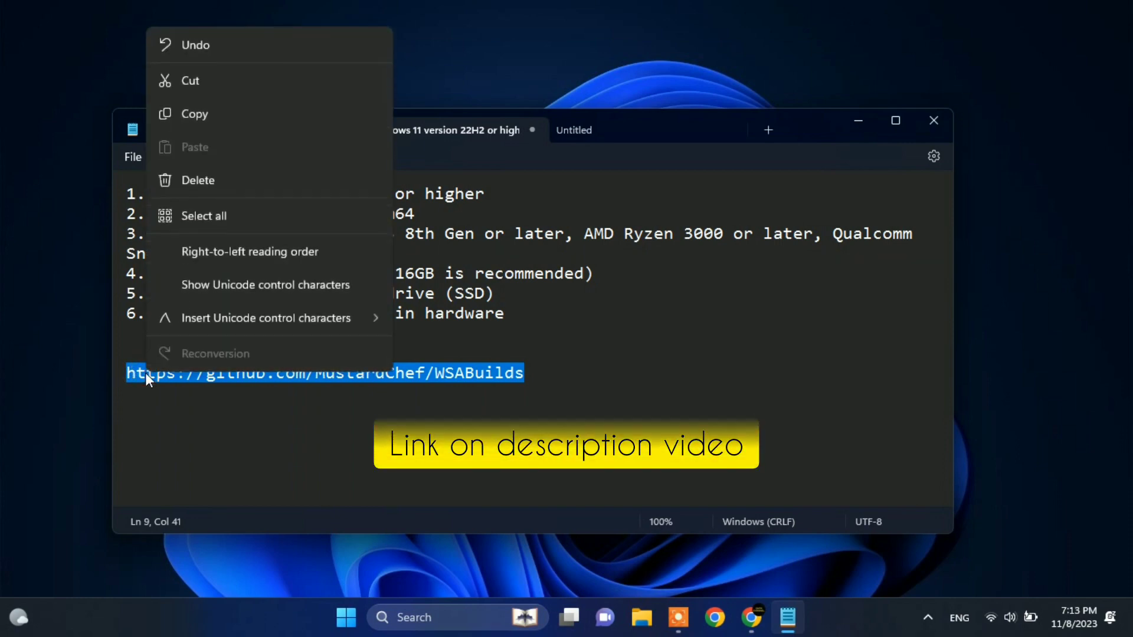
click(203, 114)
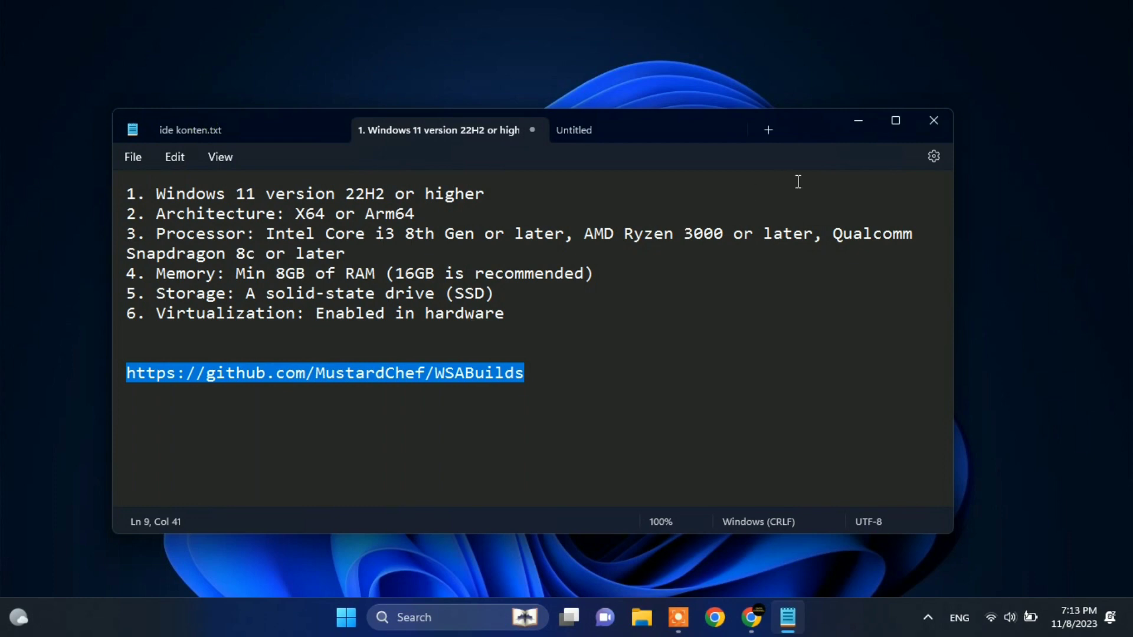
click(861, 120)
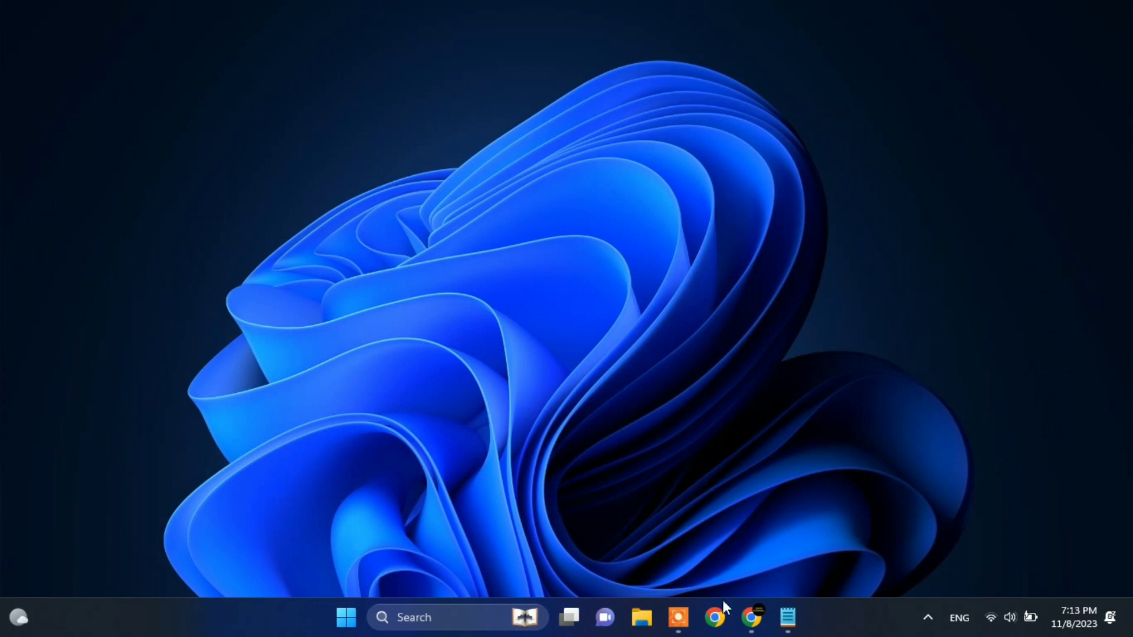
click(748, 620)
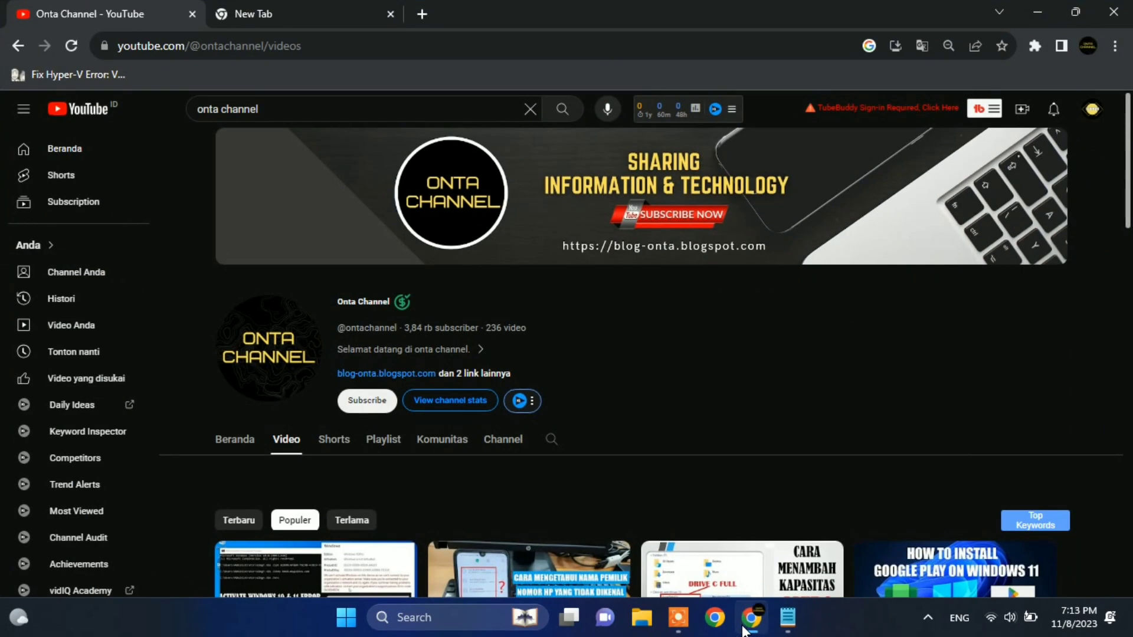
click(256, 12)
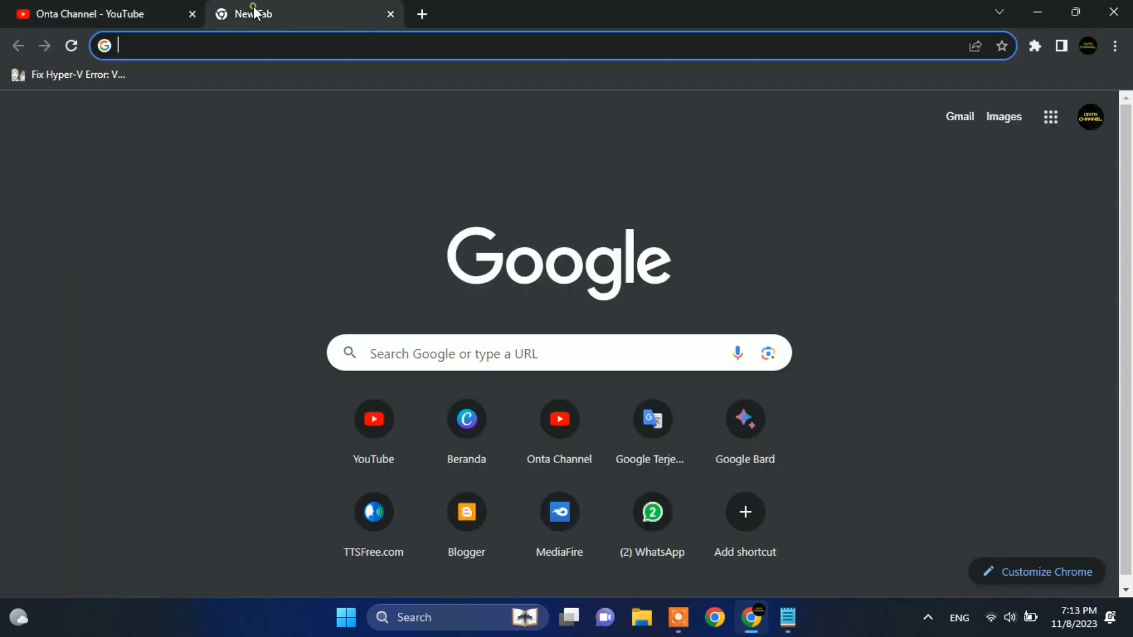
right_click(225, 47)
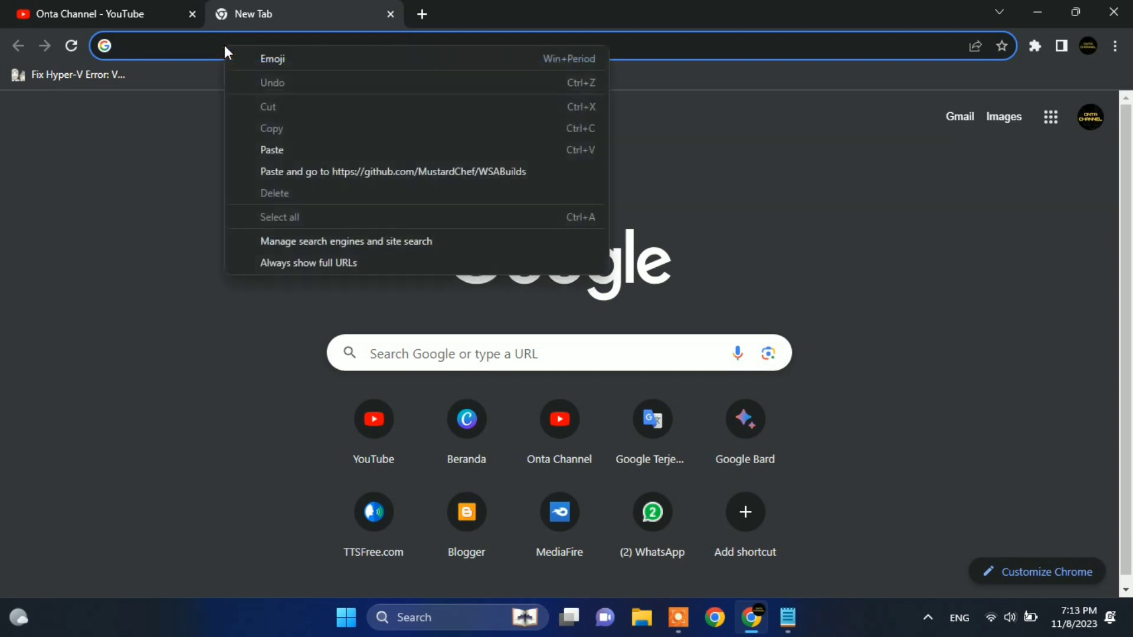
click(291, 150)
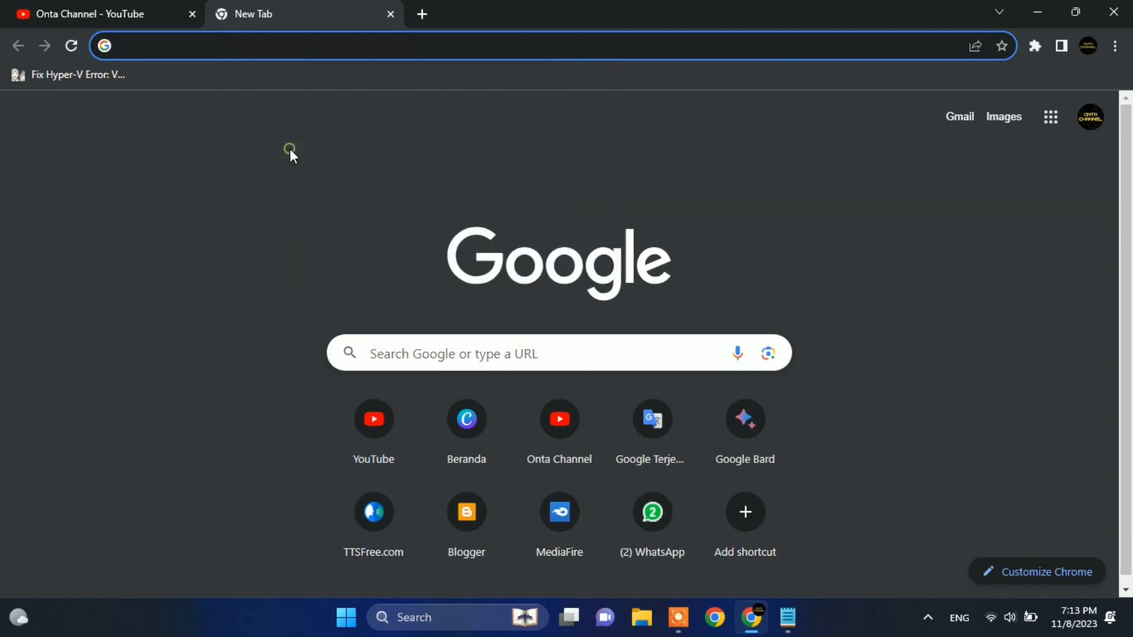
key(Return)
click(229, 55)
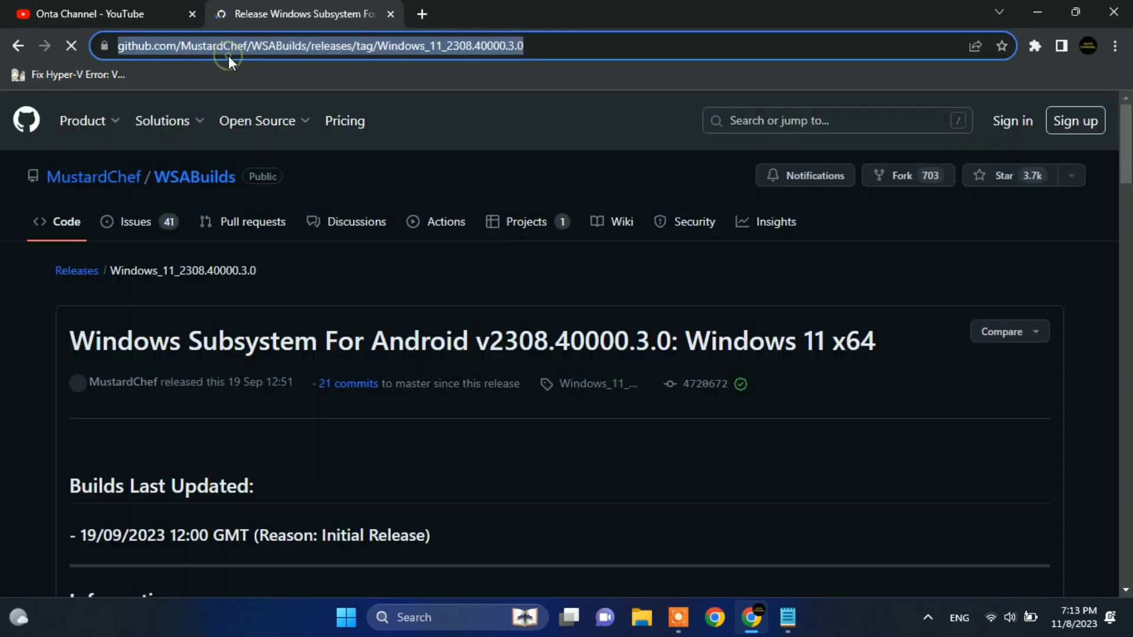
right_click(228, 55)
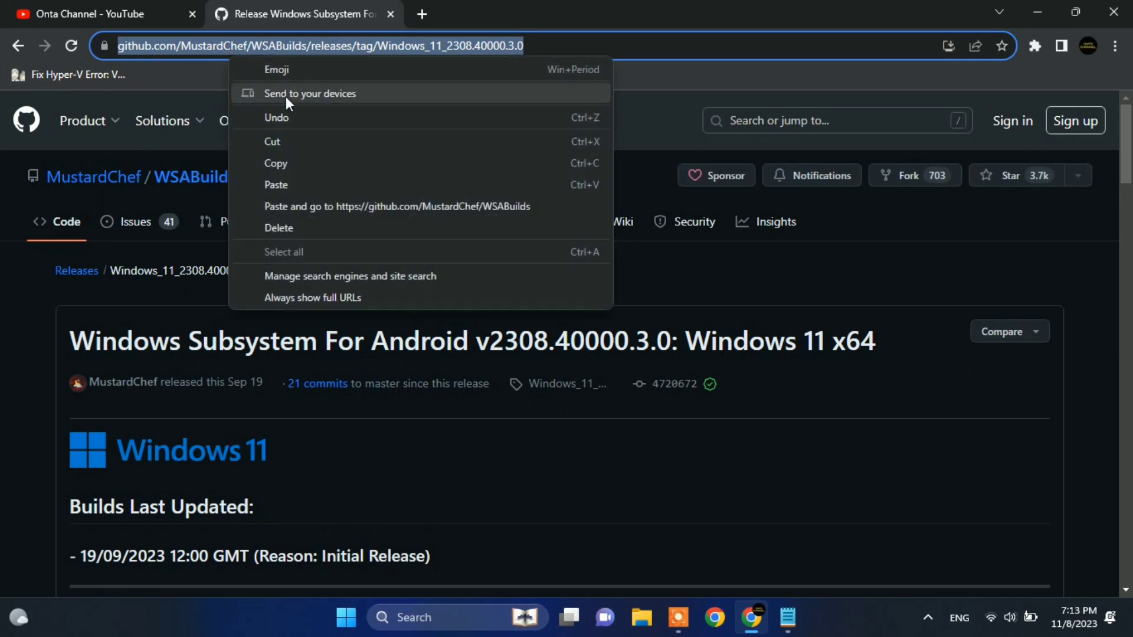
click(282, 178)
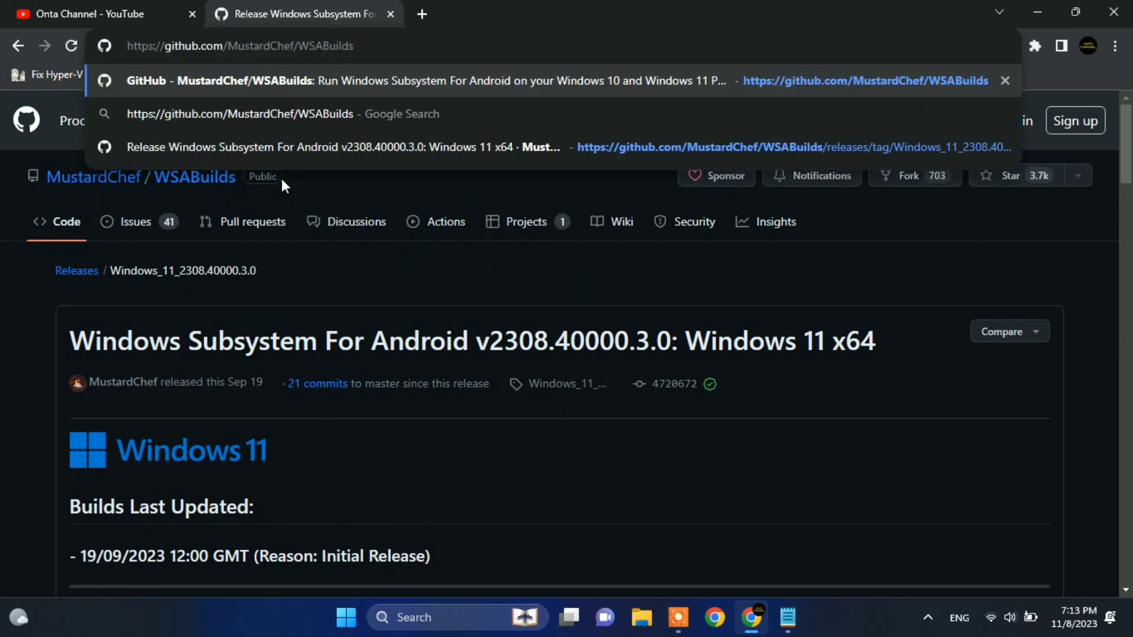
key(Return)
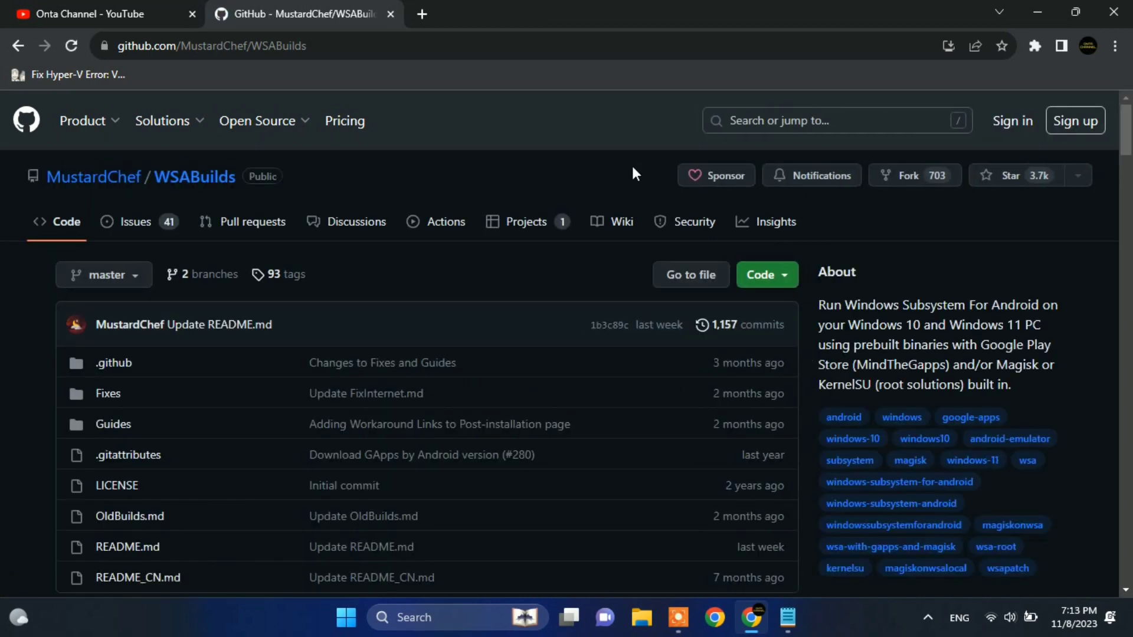
Step: Open the latest stable Windows 11 x64 build's release page and download WSA_2308.40000.3.0_x64_Release-Nightly-MindTheGapps-13.0-RemovedAmazon.7z from its assets
drag(1124, 143, 1124, 300)
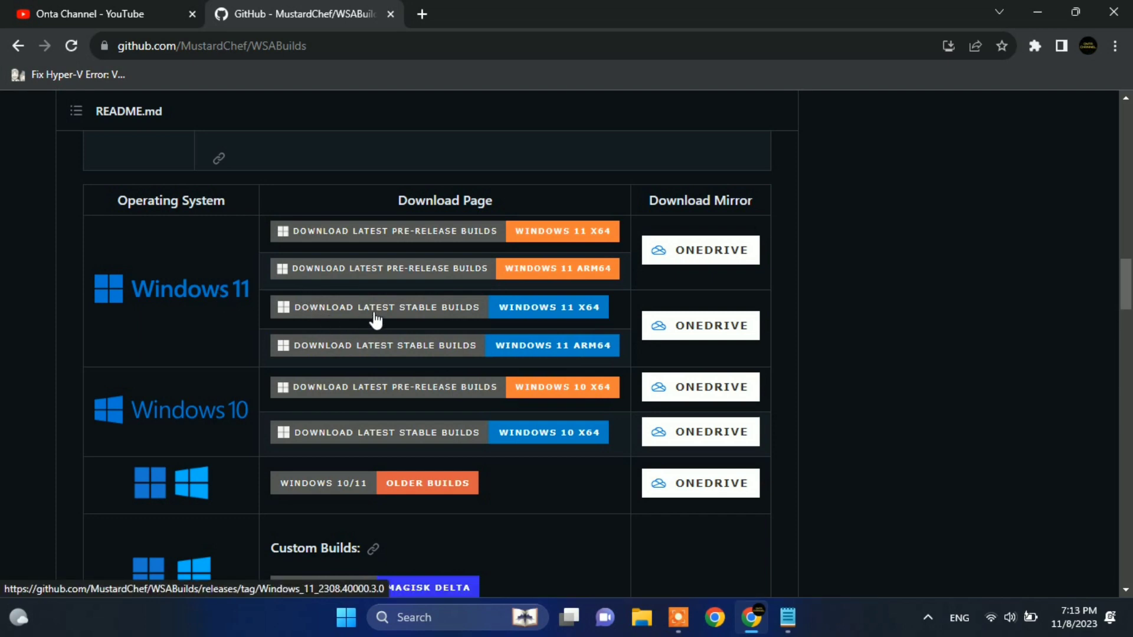
click(564, 308)
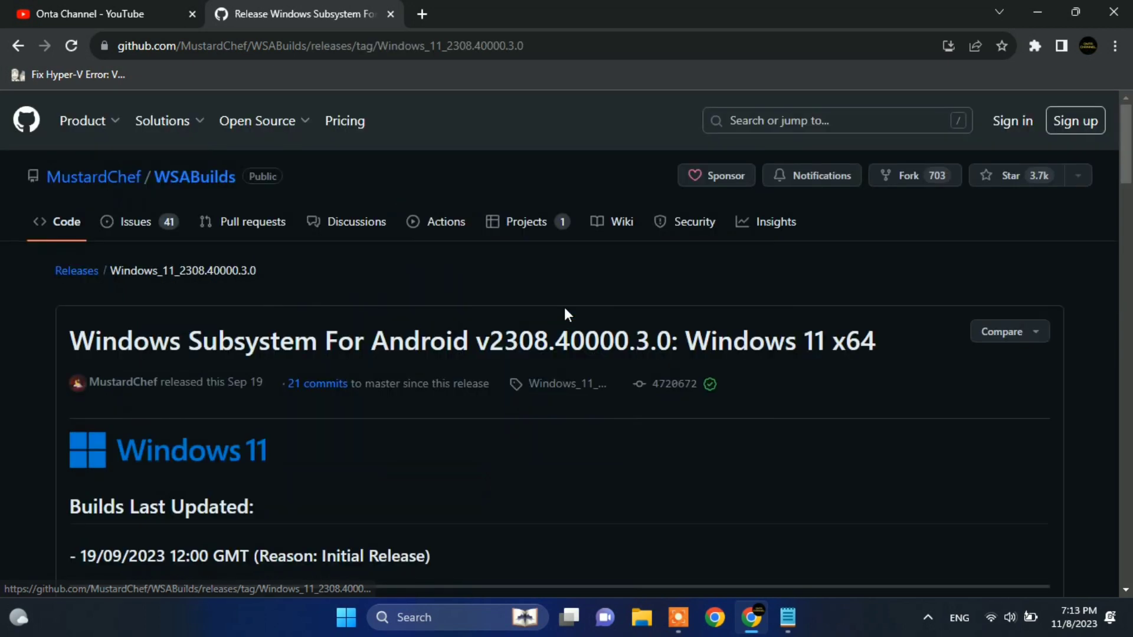
drag(1125, 183, 1122, 585)
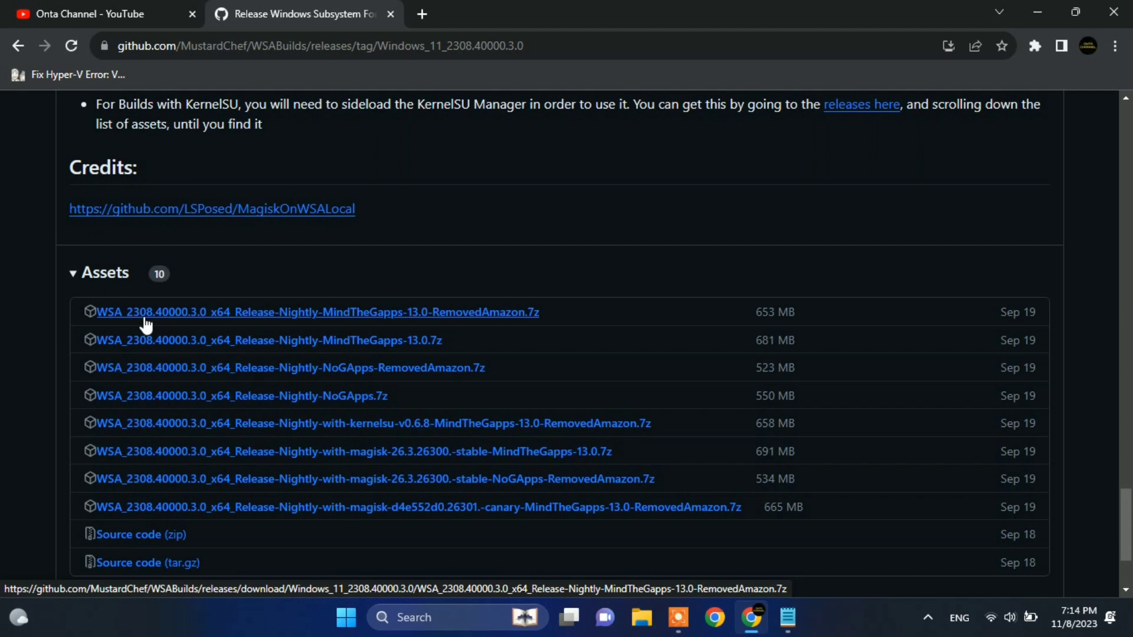
mouse_move(179, 318)
mouse_down()
mouse_move(215, 316)
mouse_move(177, 318)
mouse_up()
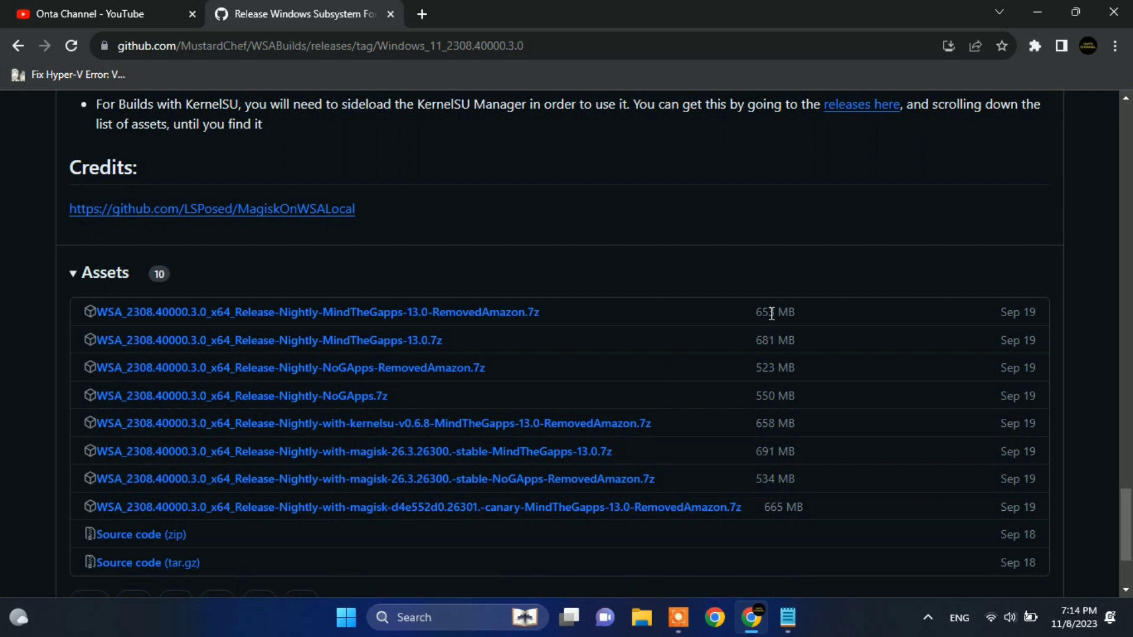
click(368, 320)
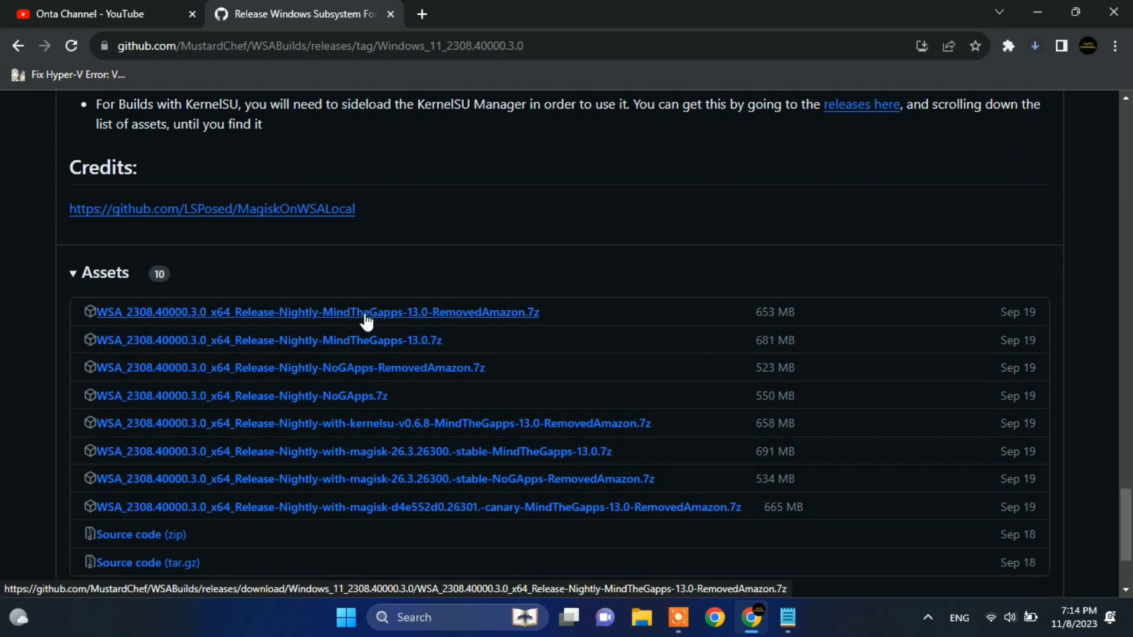
click(1034, 47)
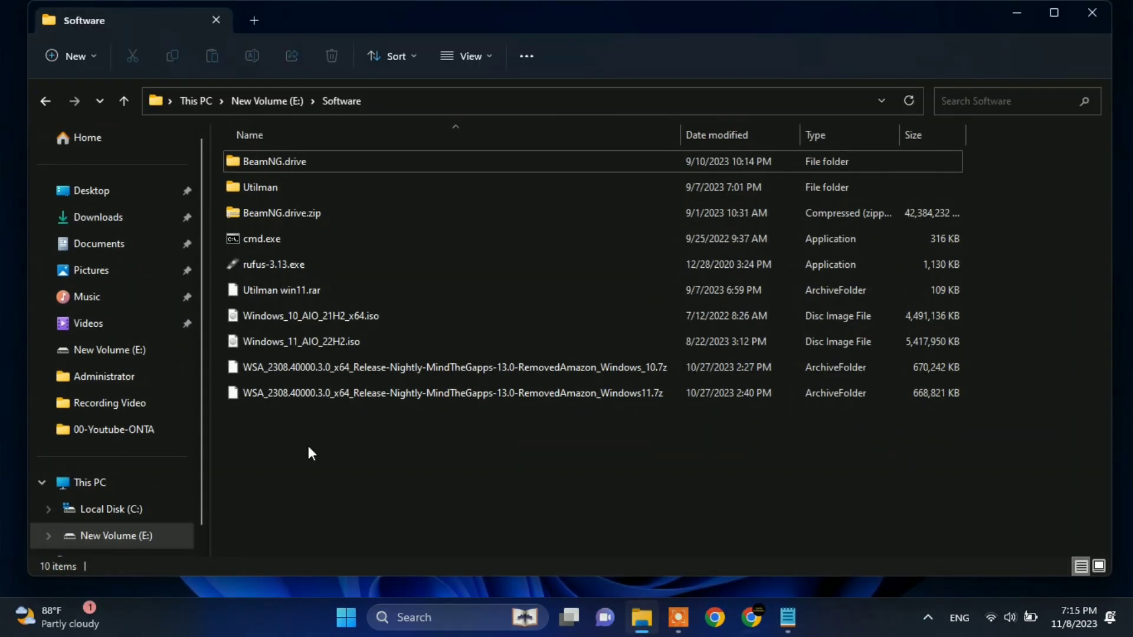
Step: Extract the WSA_2308.40000.3.0 Windows11 7z archive in the Software folder with WinRAR, using the default destination path and options
click(292, 403)
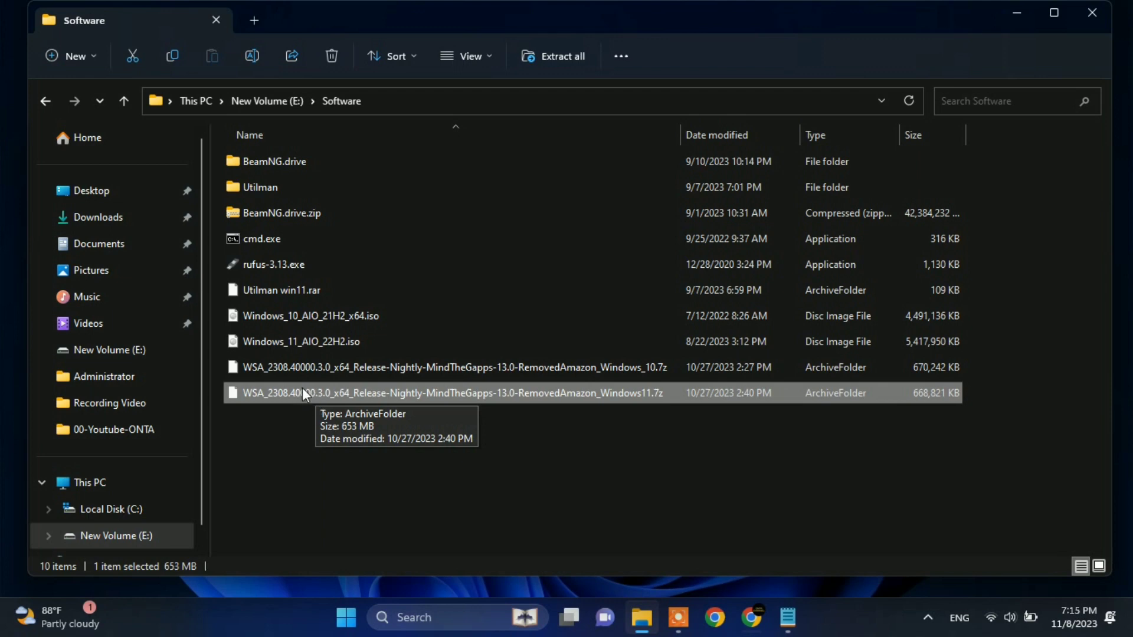
click(302, 390)
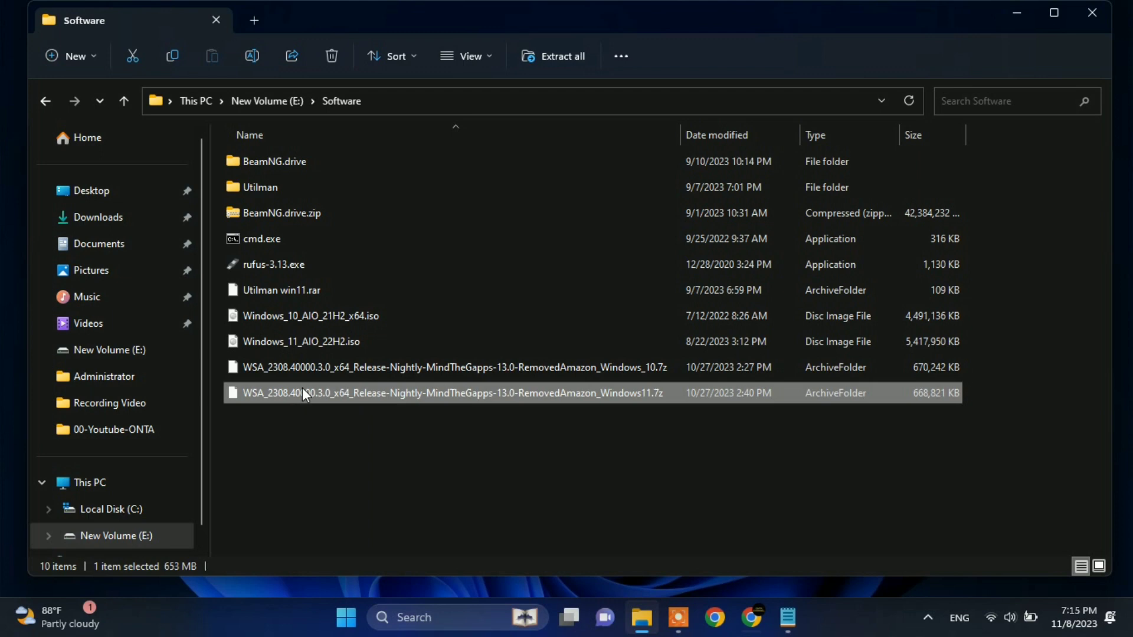
right_click(302, 390)
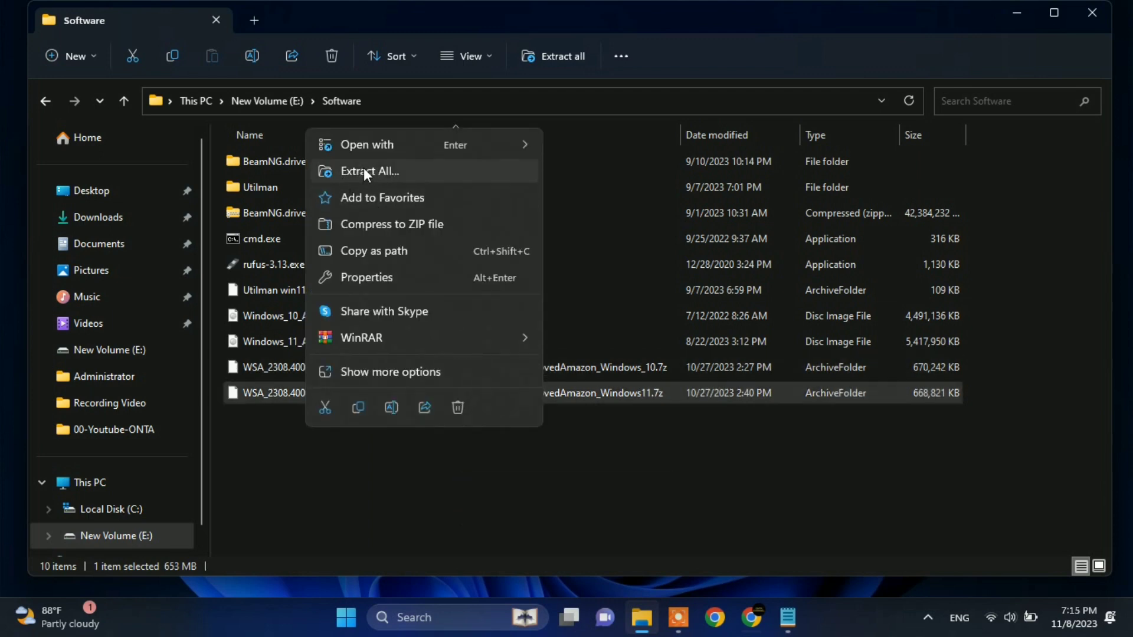
mouse_move(381, 342)
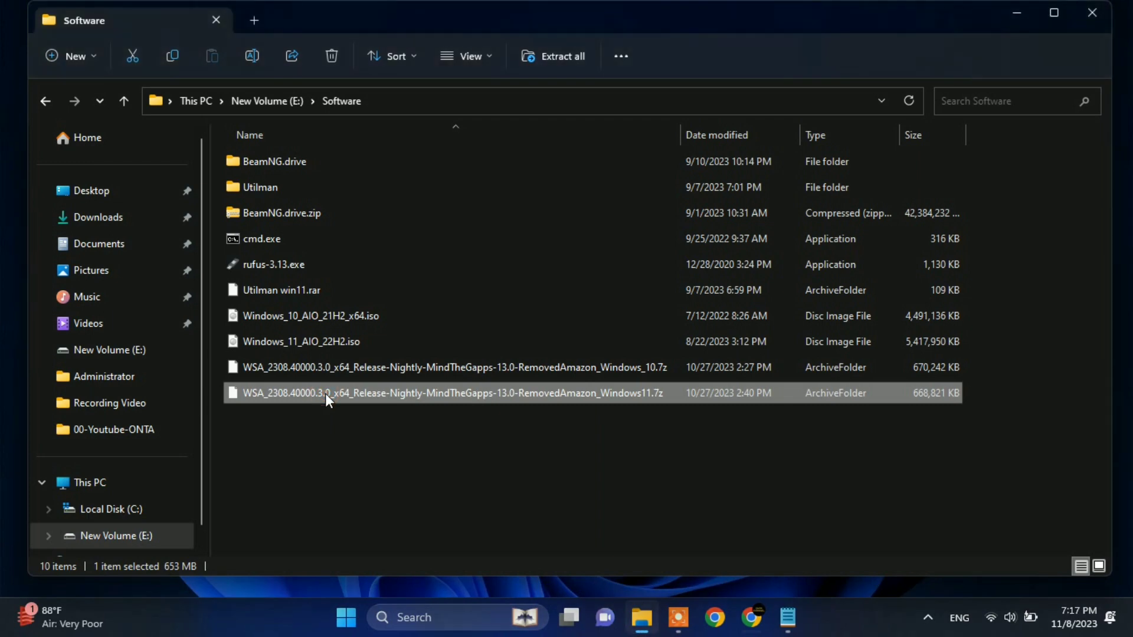
right_click(324, 394)
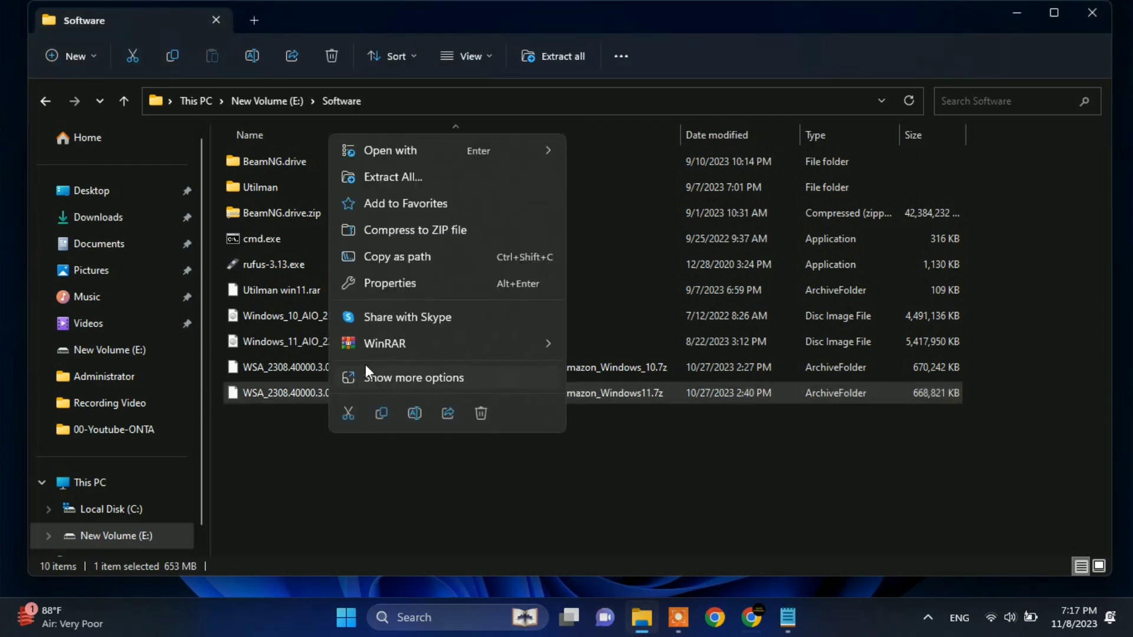
mouse_move(425, 352)
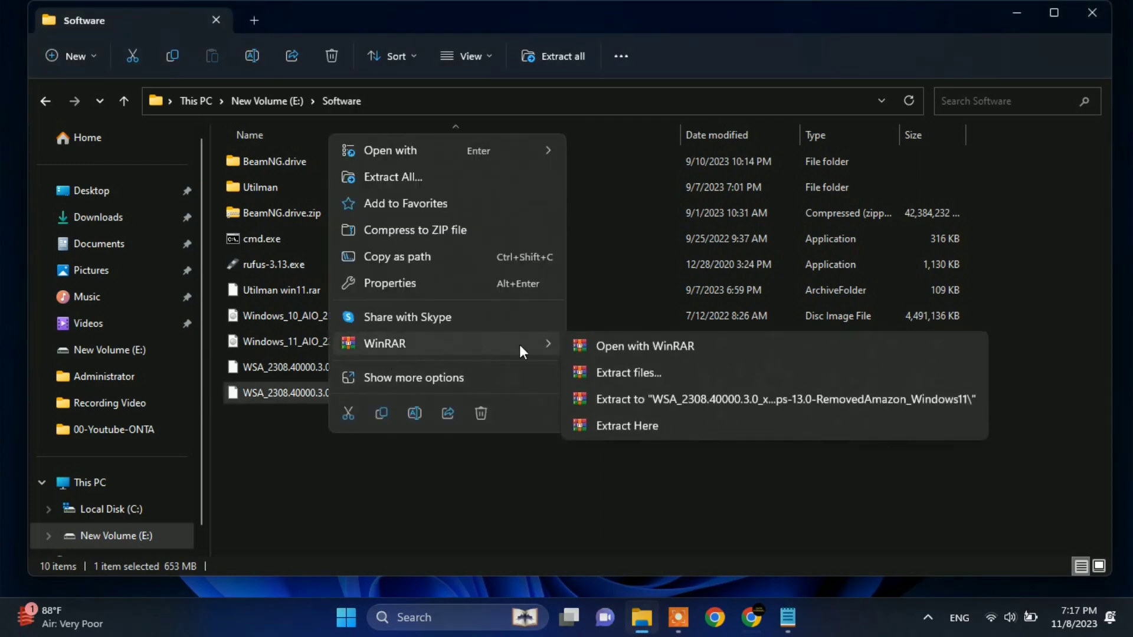
click(618, 367)
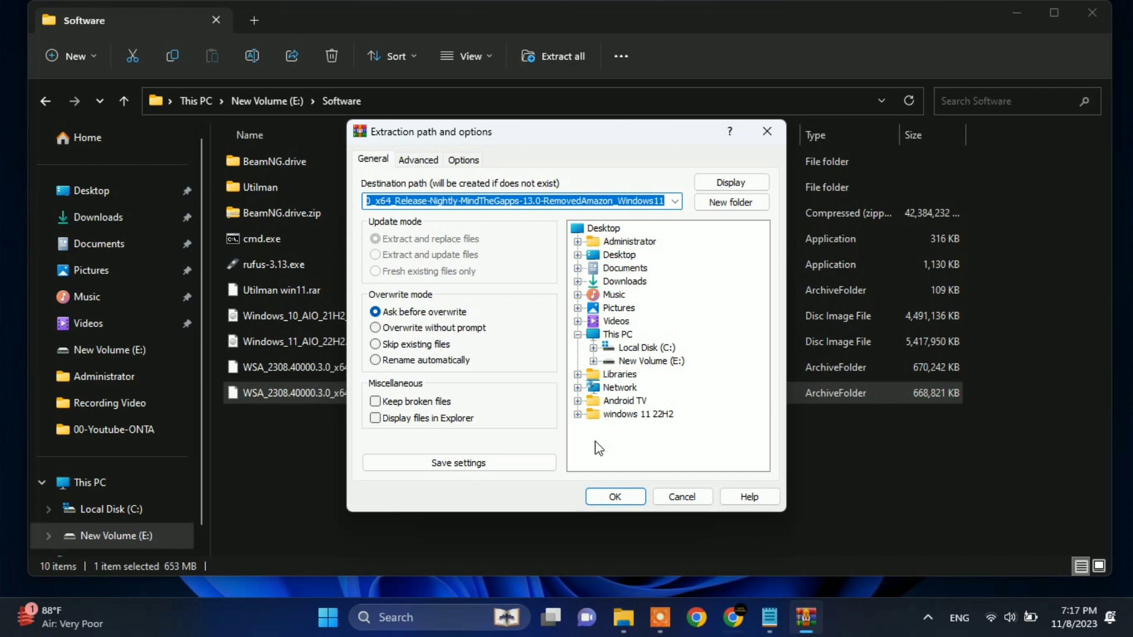
click(613, 498)
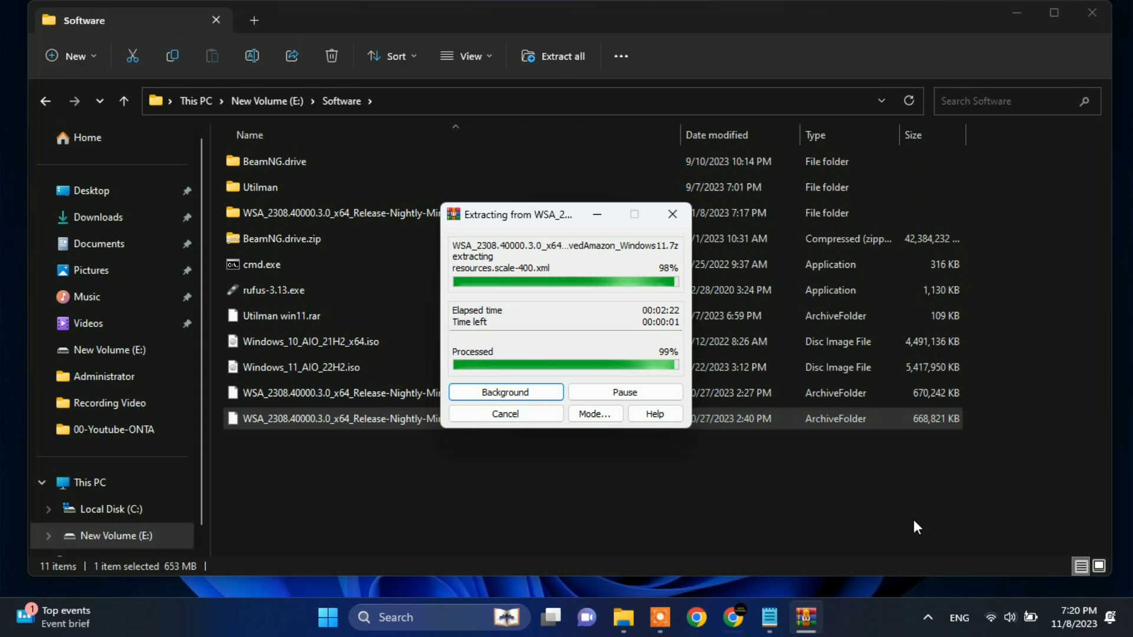
Step: Open the extracted Windows11 WSA folder and its WSA_2308.40000.3.0_x64 subfolder, and maximize the File Explorer window
click(339, 221)
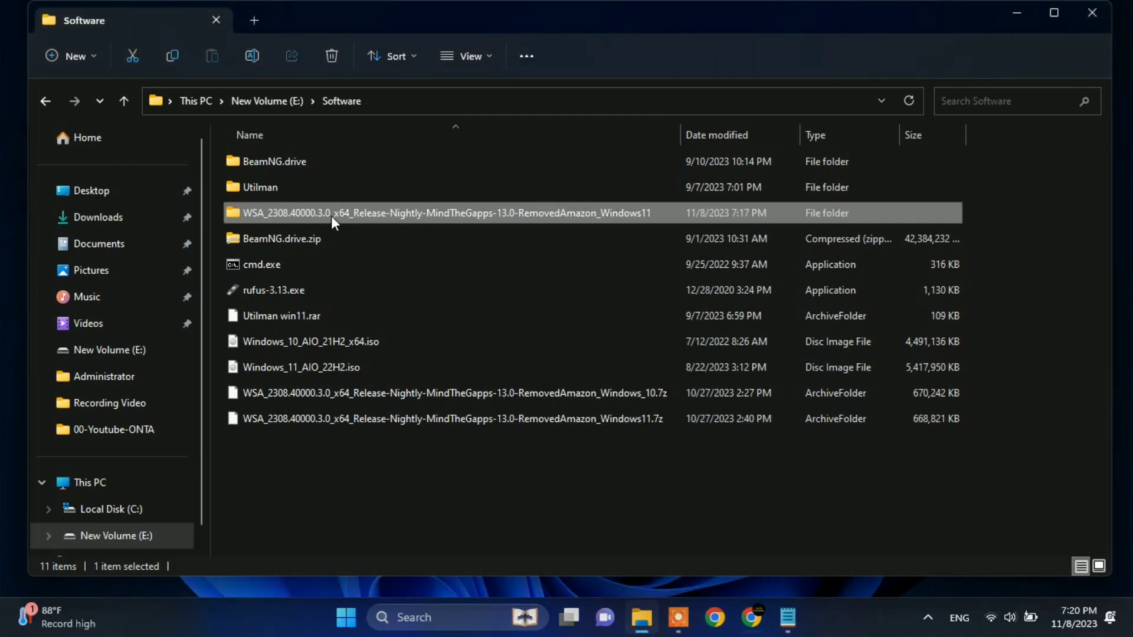
double_click(331, 216)
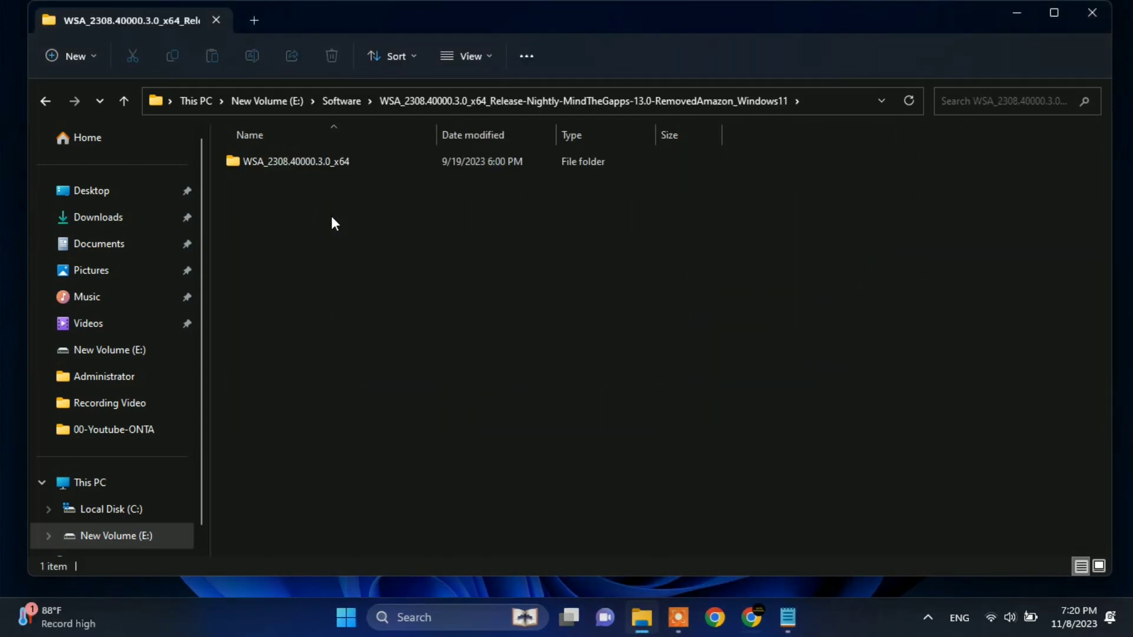
click(310, 170)
double_click(310, 168)
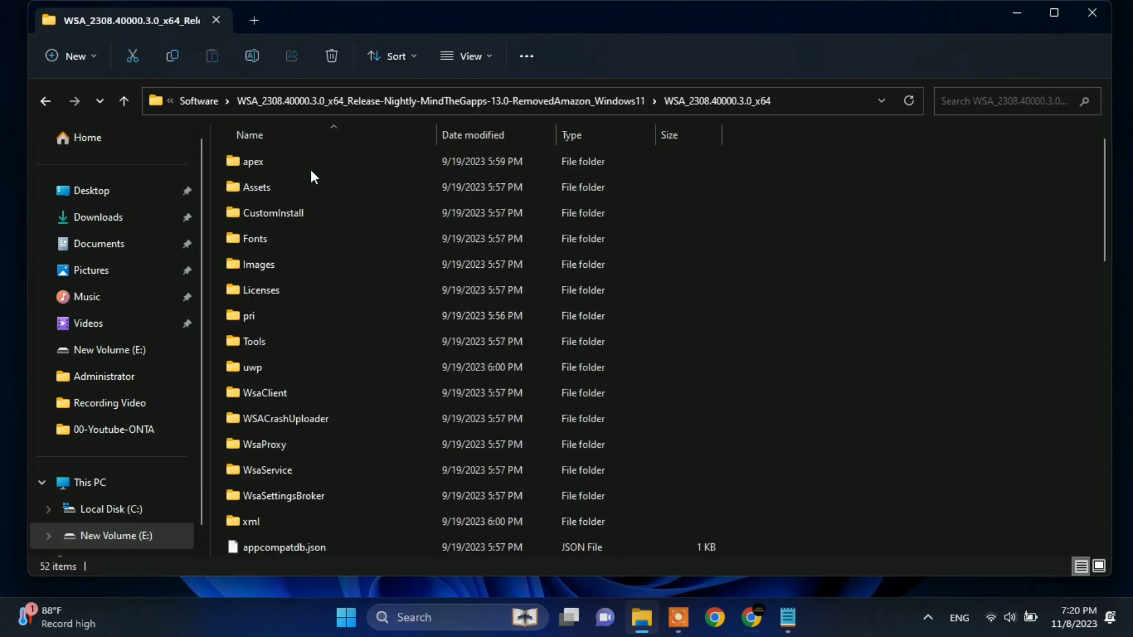
click(1054, 13)
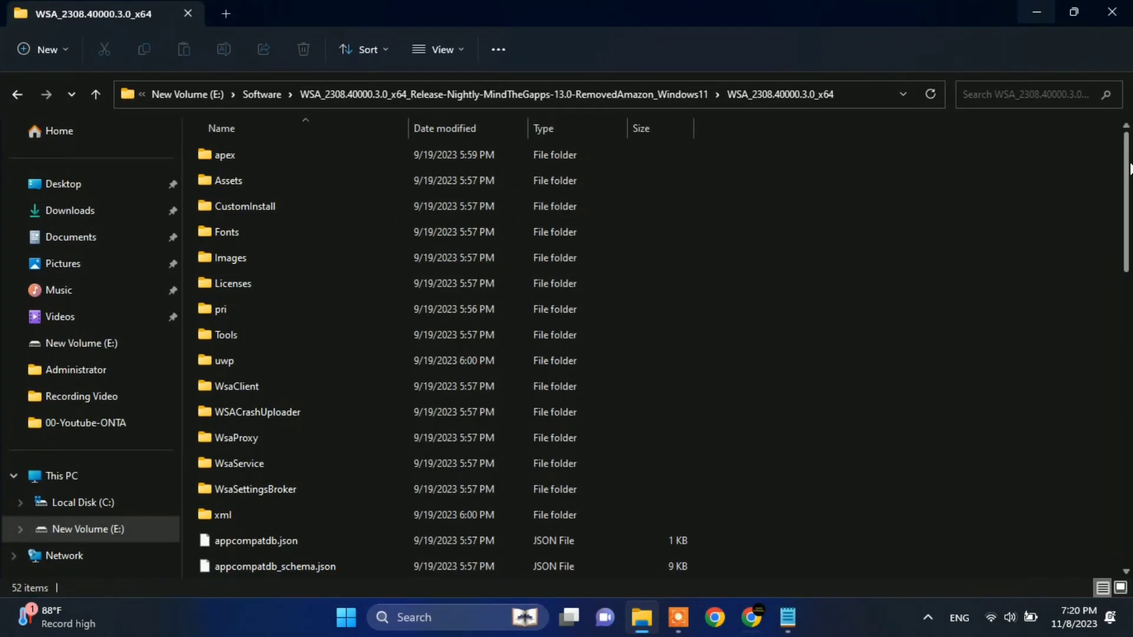
Step: Run the Run.bat file in the WSA_2308.40000.3.0_x64 folder as administrator
drag(1128, 168, 1090, 383)
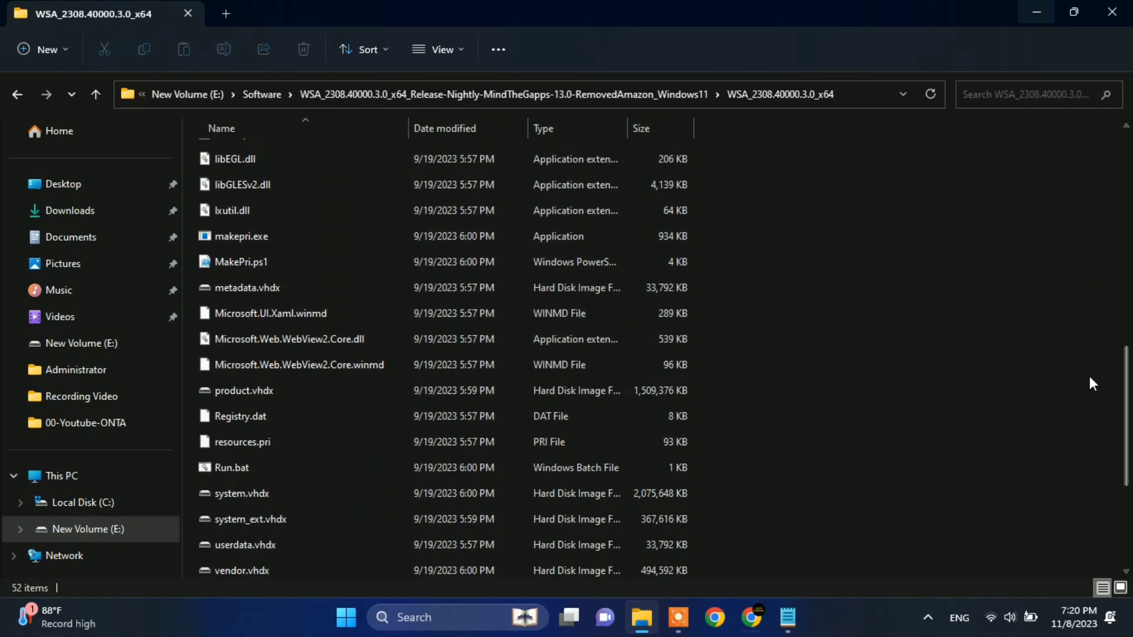
click(238, 472)
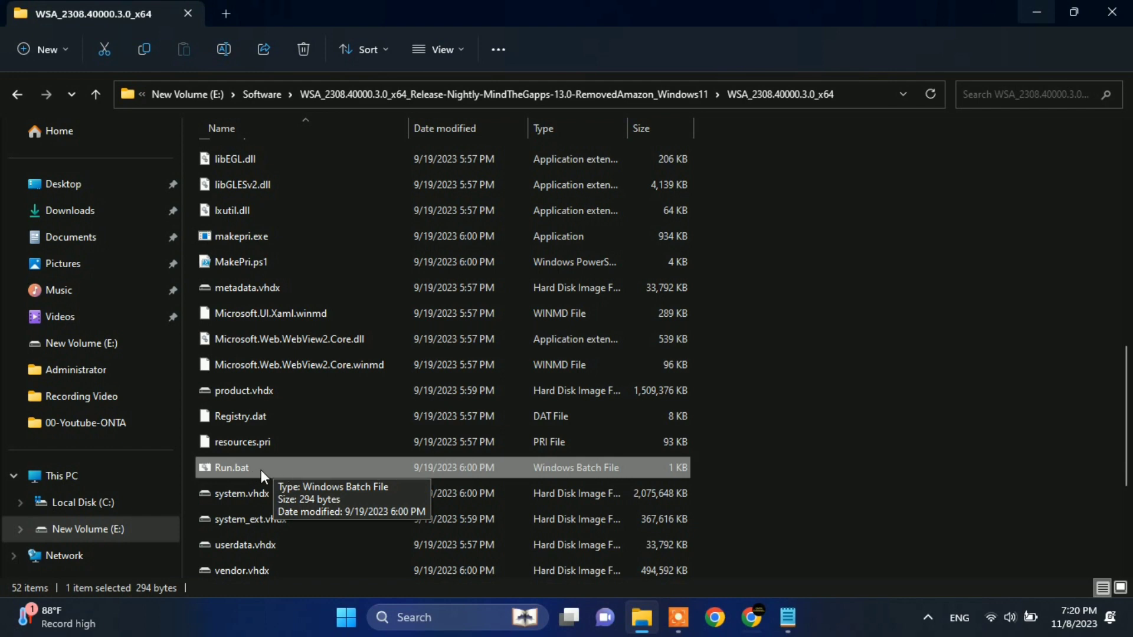
right_click(261, 470)
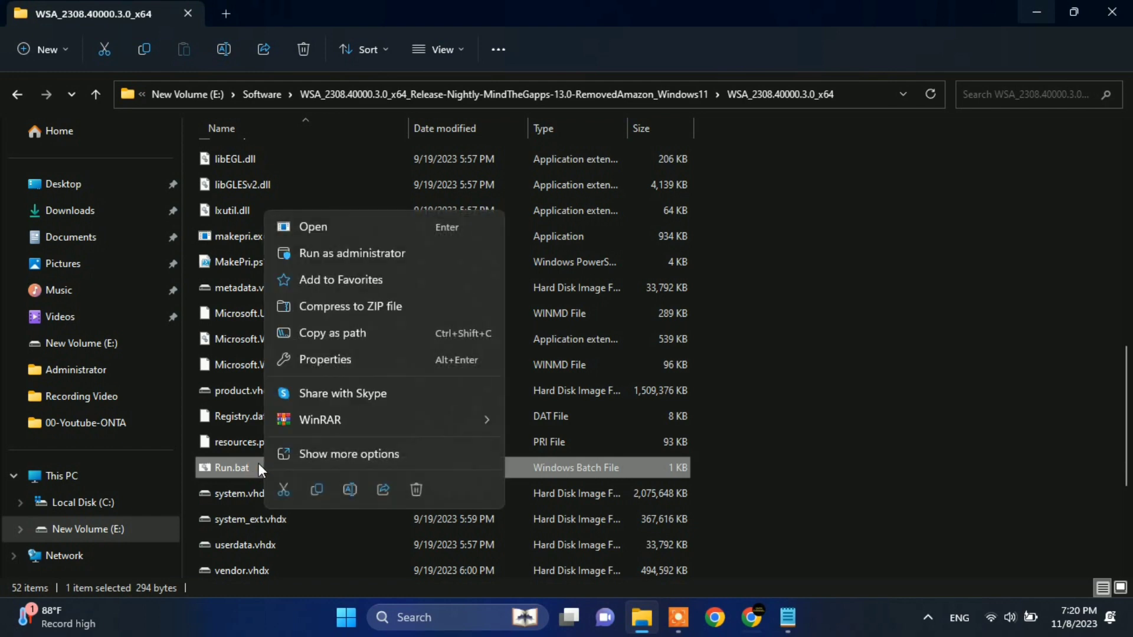
click(322, 257)
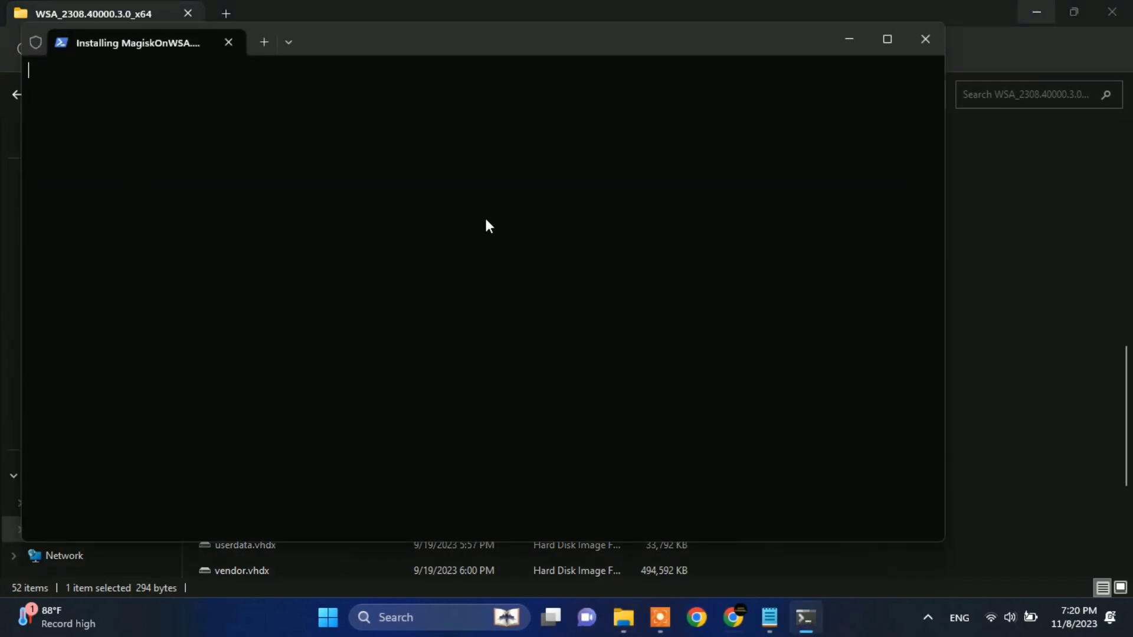
Step: Minimize the File Explorer window and shift the running installer's terminal window toward the middle of the desktop
click(1036, 12)
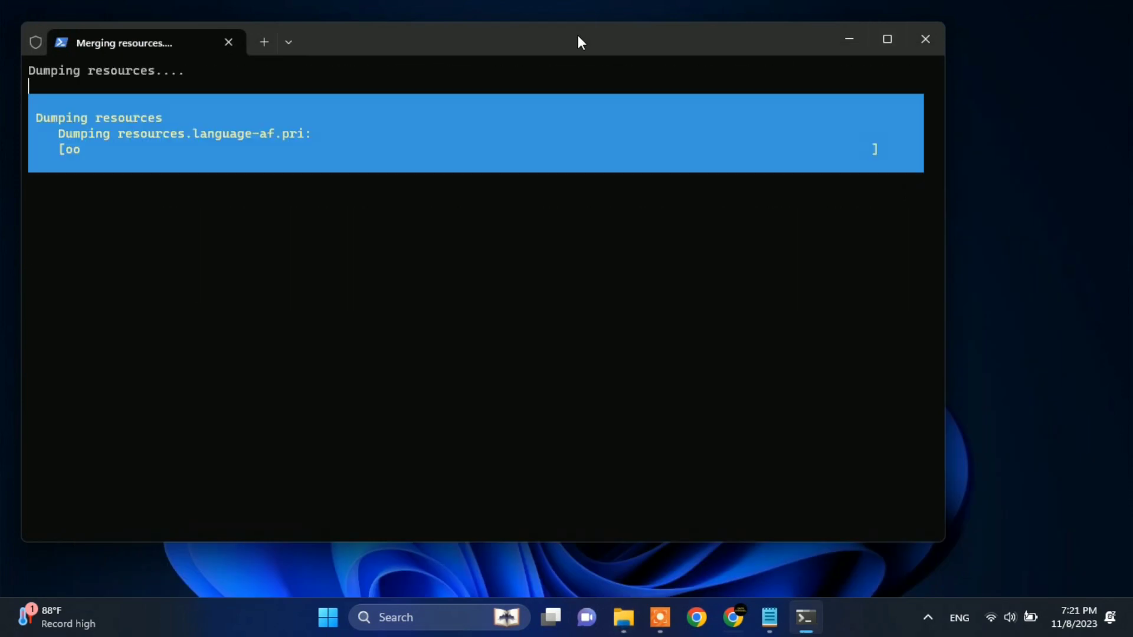
drag(578, 35, 644, 52)
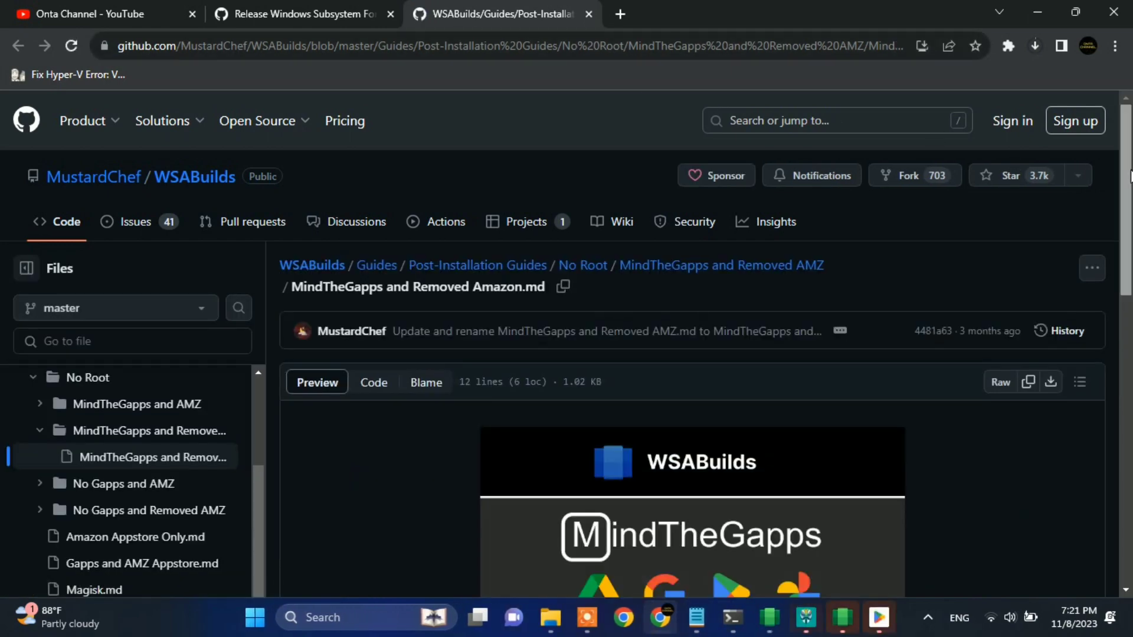
Step: Read the MindTheGapps and Removed Amazon post-installation page on GitHub, and minimize the browser
scroll(1128, 226, down, 3)
drag(1129, 221, 1128, 273)
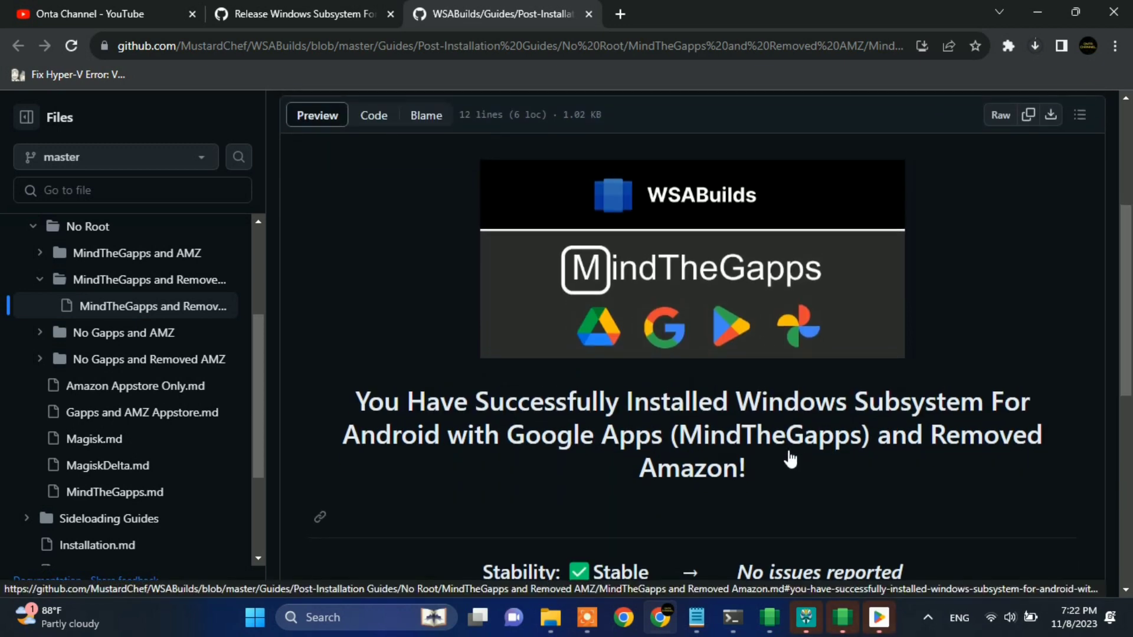
click(1030, 16)
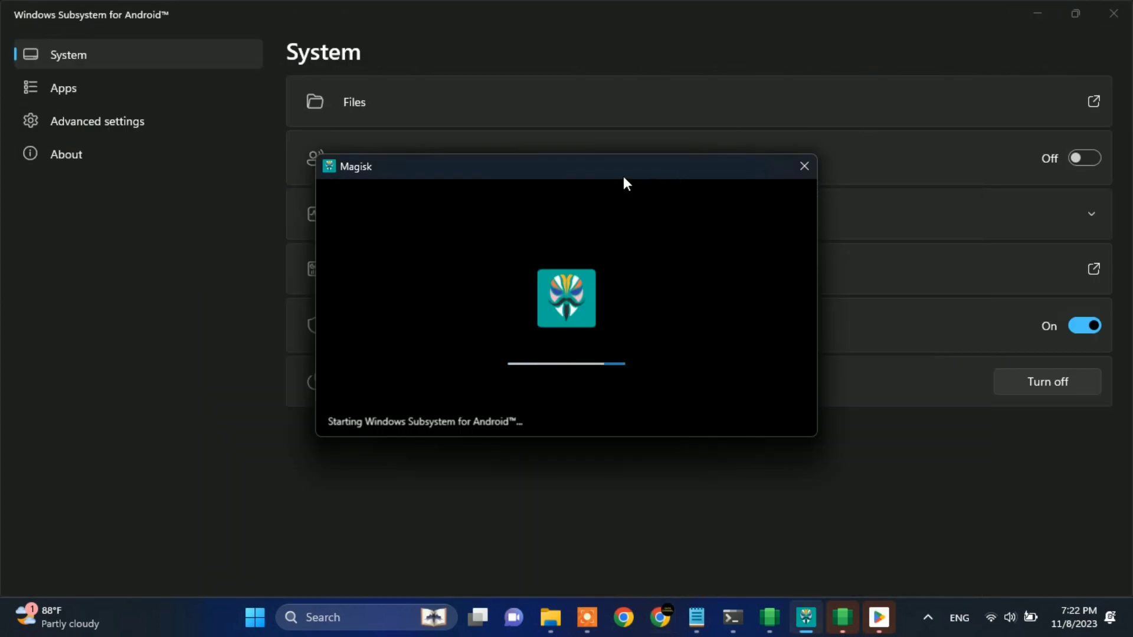
Step: Arrange the Magisk, Windows Subsystem for Android and Play Store startup windows apart so all three are visible together
drag(623, 177, 752, 169)
click(850, 619)
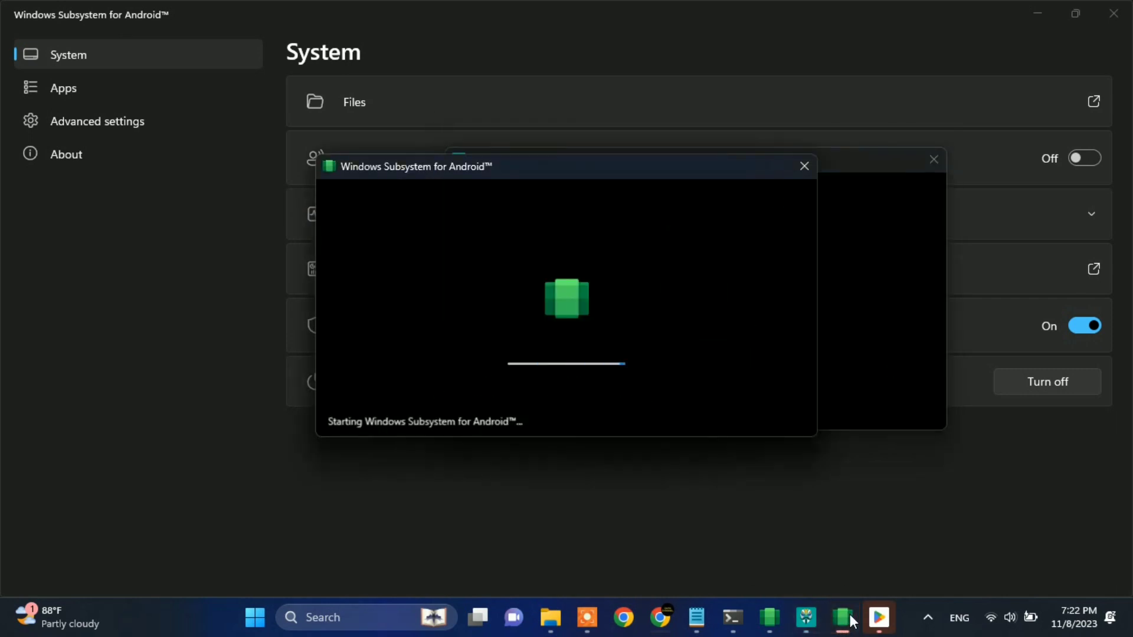
click(876, 618)
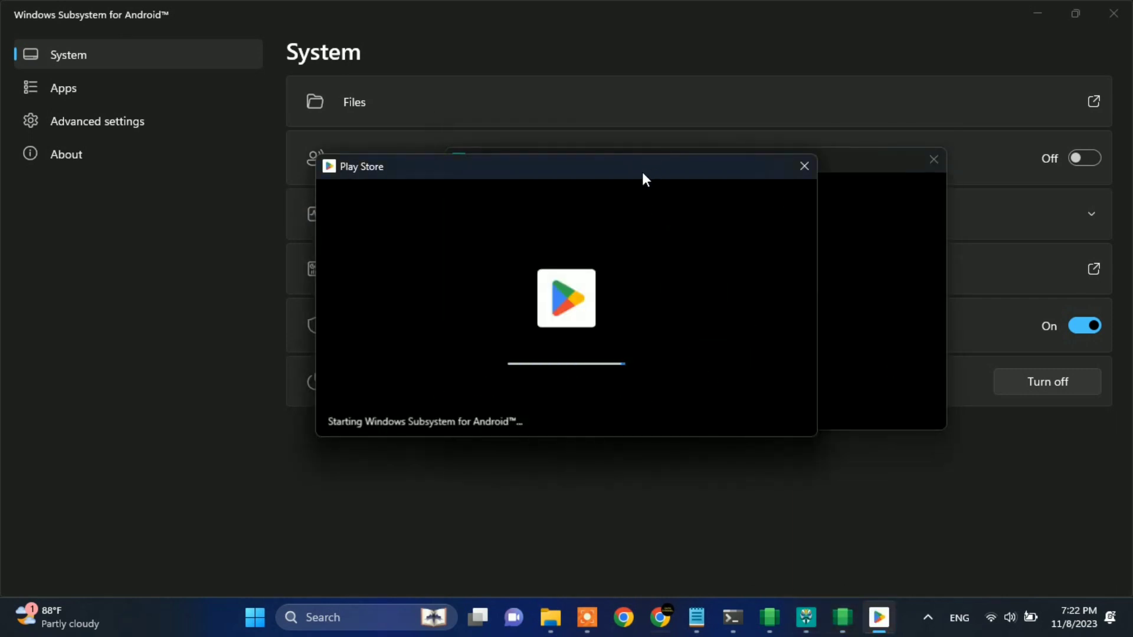
drag(641, 172, 369, 278)
click(607, 161)
drag(607, 159, 343, 18)
drag(689, 159, 812, 234)
click(423, 423)
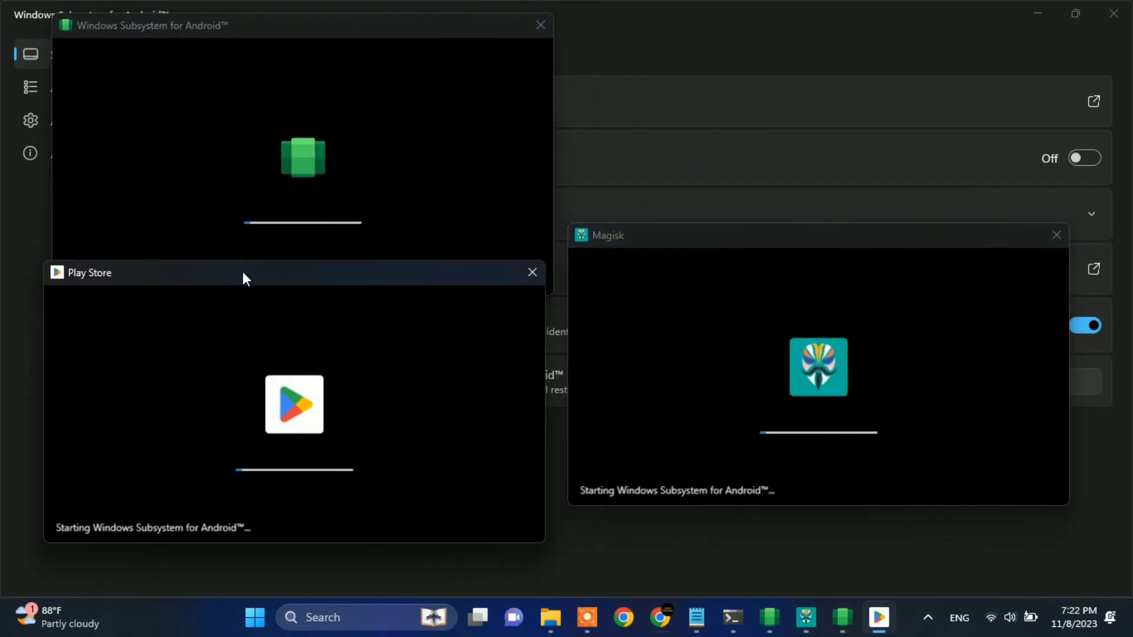
drag(242, 275, 249, 319)
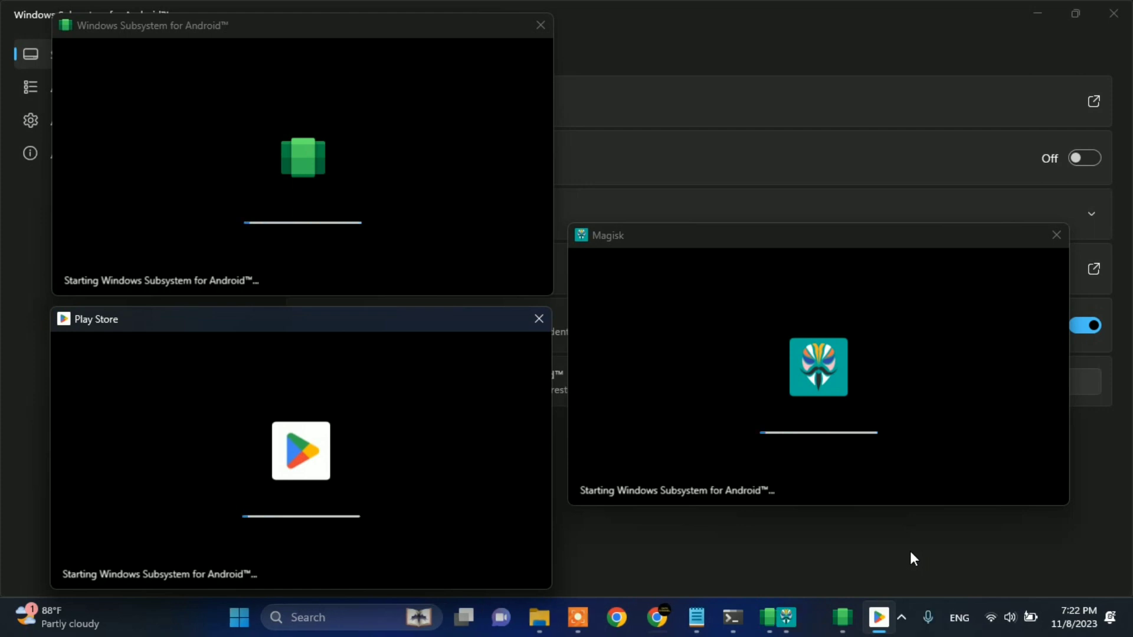
click(831, 247)
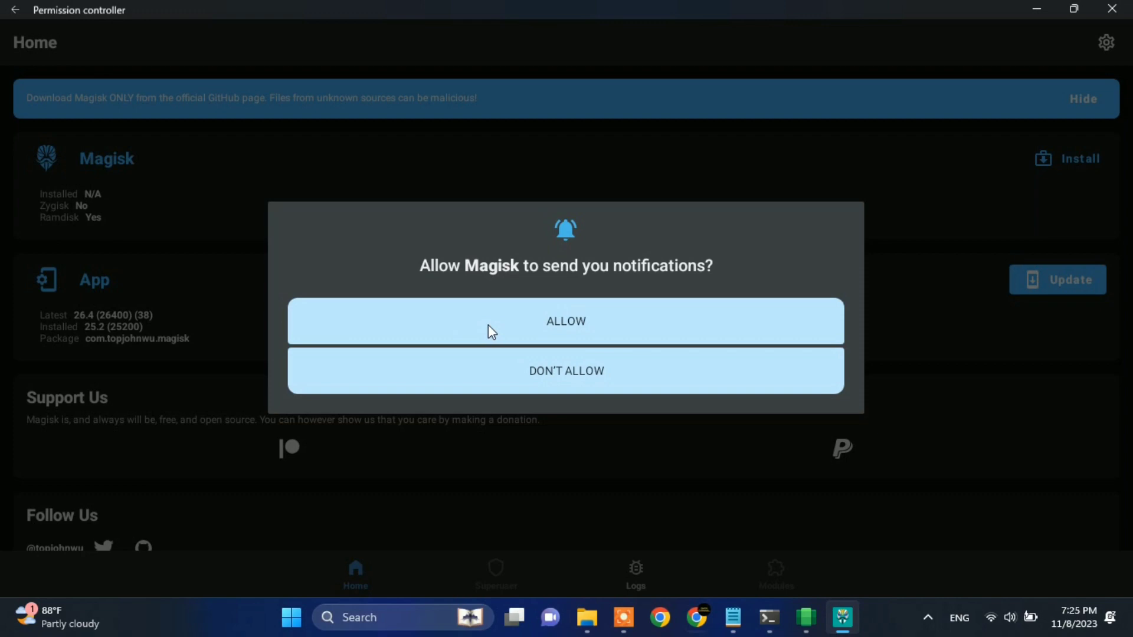
Step: Allow Magisk to send notifications, and close the Magisk and Windows Subsystem for Android settings windows
click(550, 328)
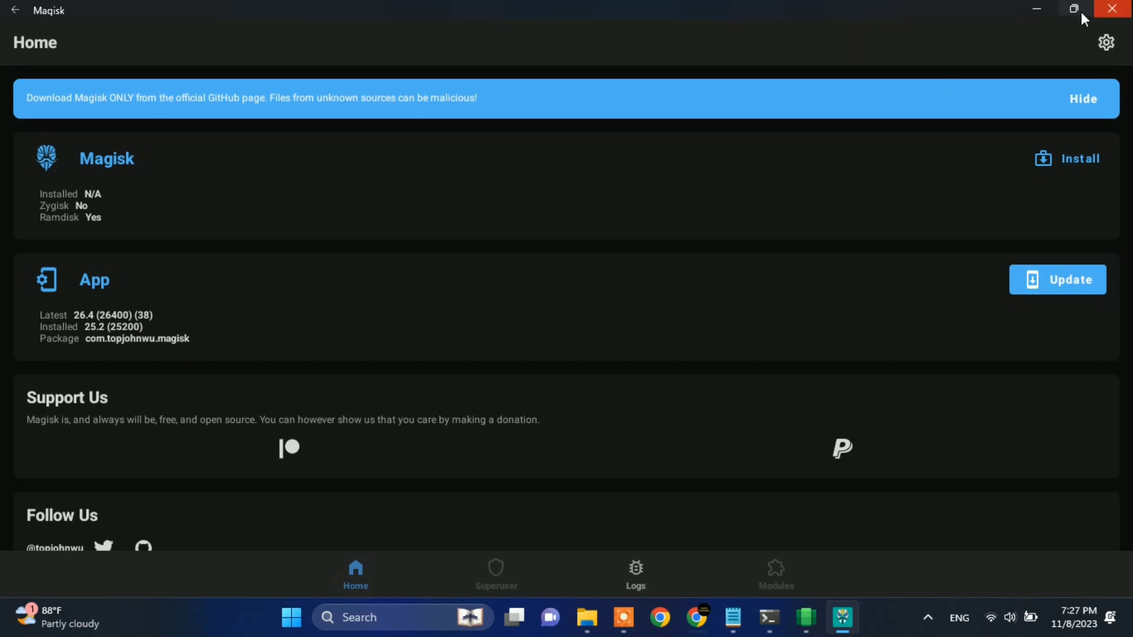
click(1117, 9)
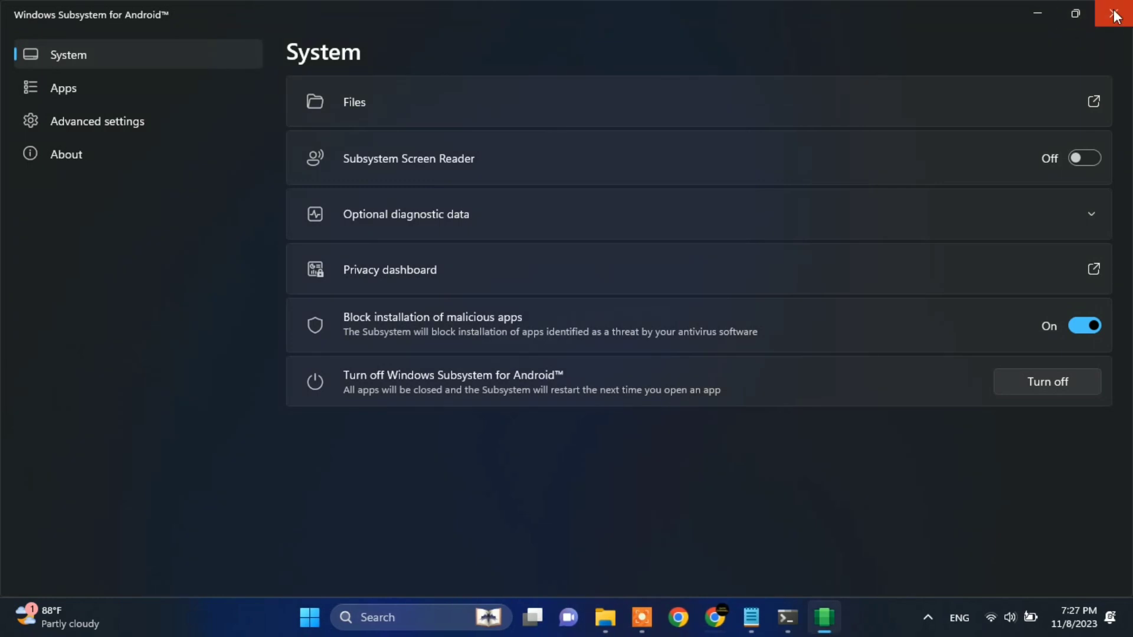
click(1117, 13)
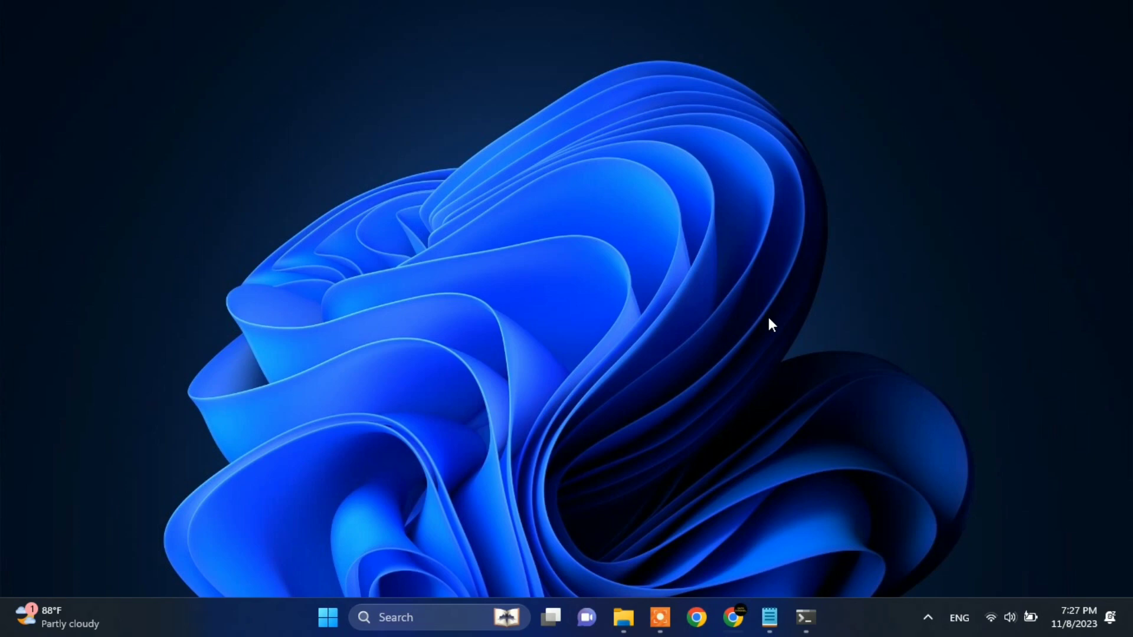
Step: Look up the Play Store app with a Windows search for play, and bring the Play Store window up
click(329, 618)
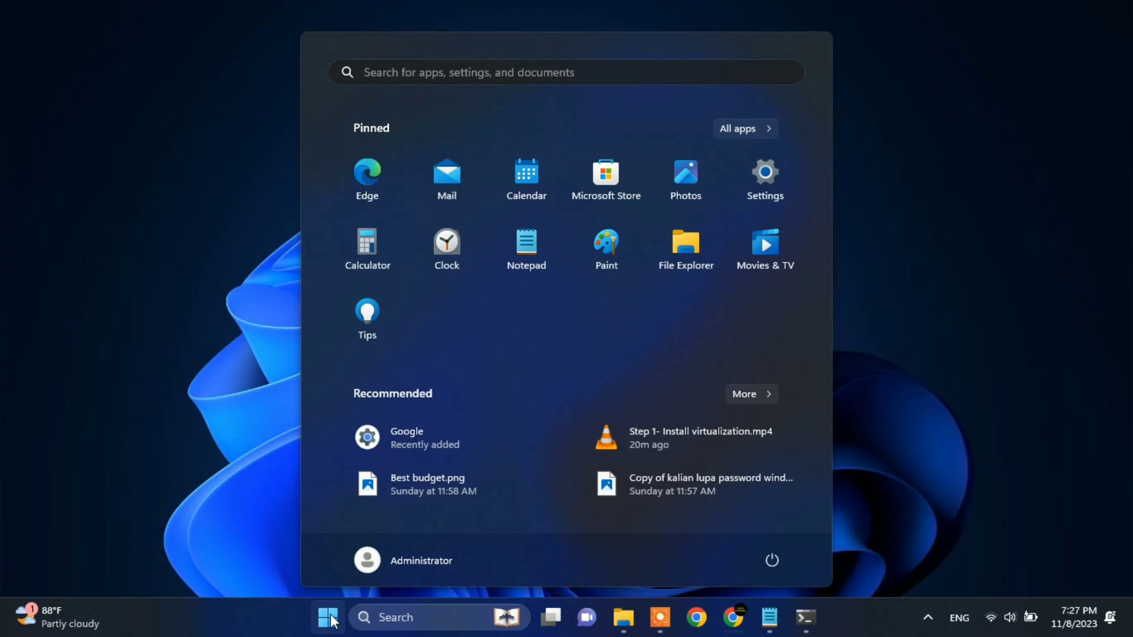
text(pl)
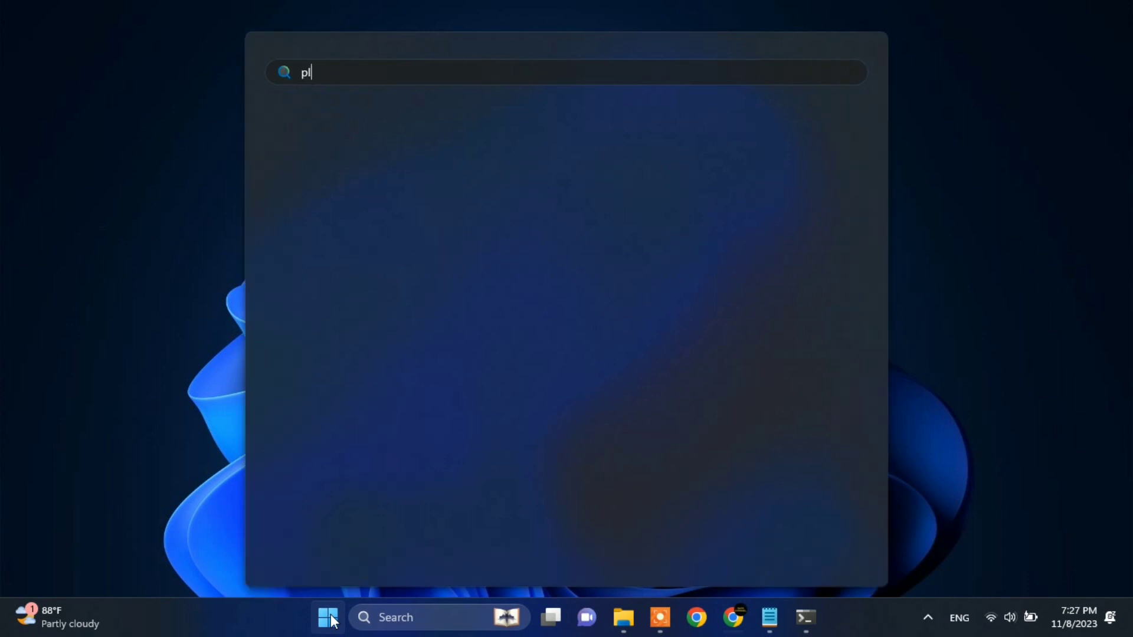
text(ay)
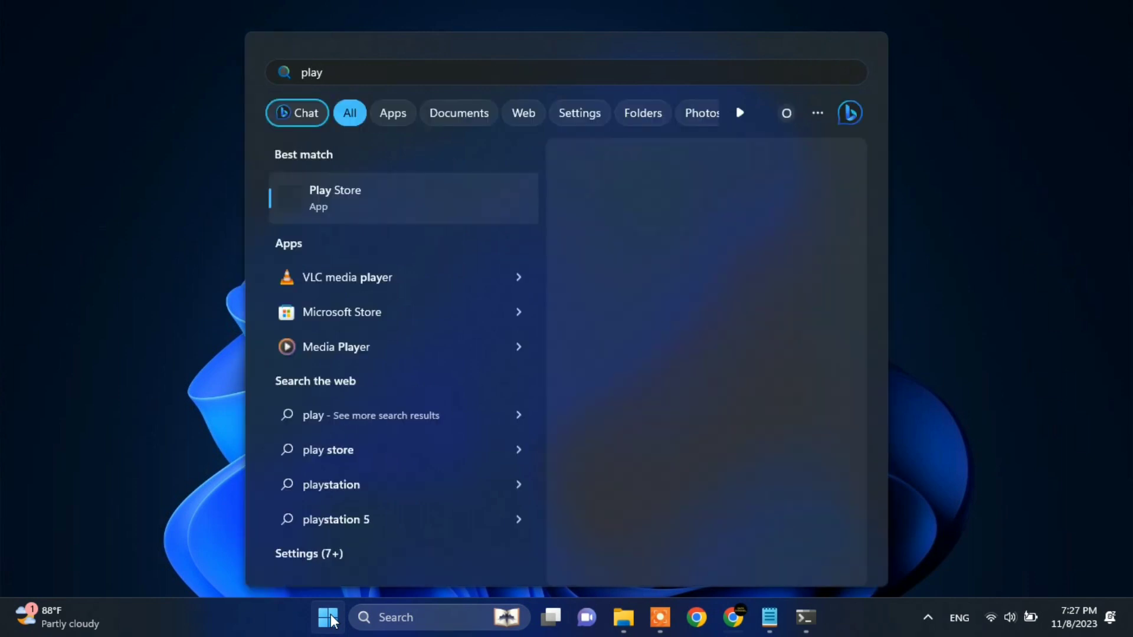
text(stor)
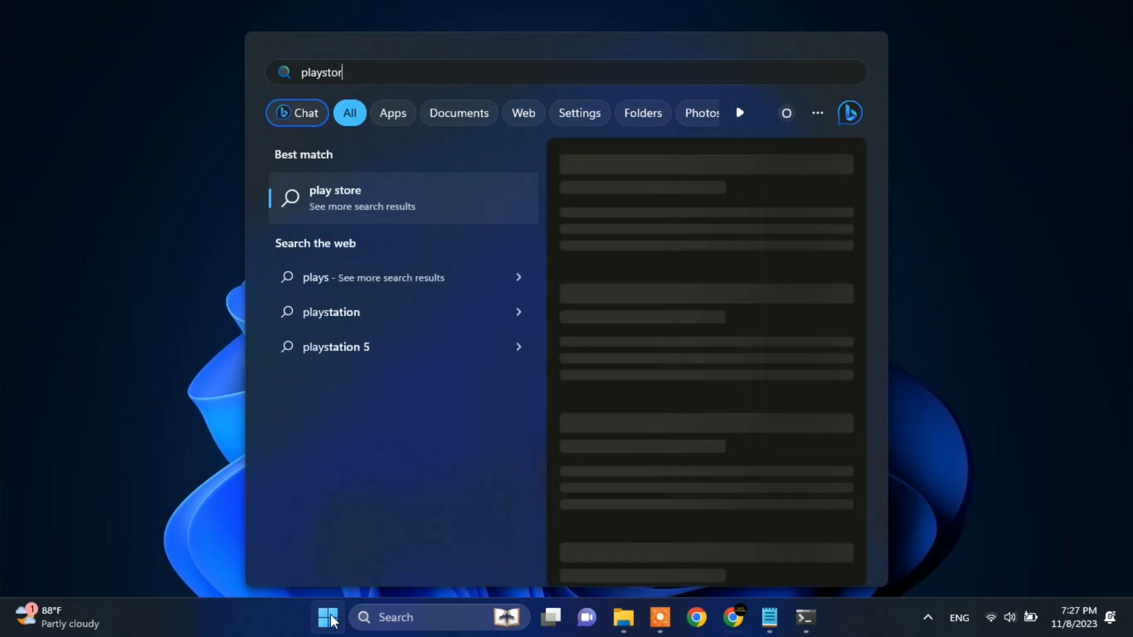
key(BackSpace)
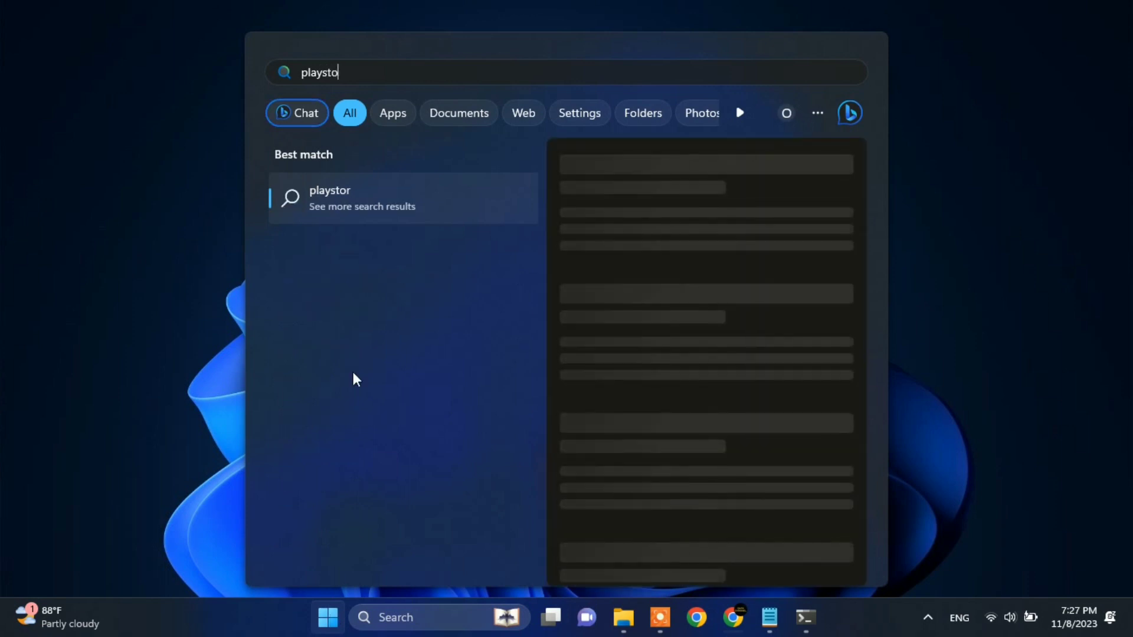
key(BackSpace)
key(BackSpace)
key(BackSpace)
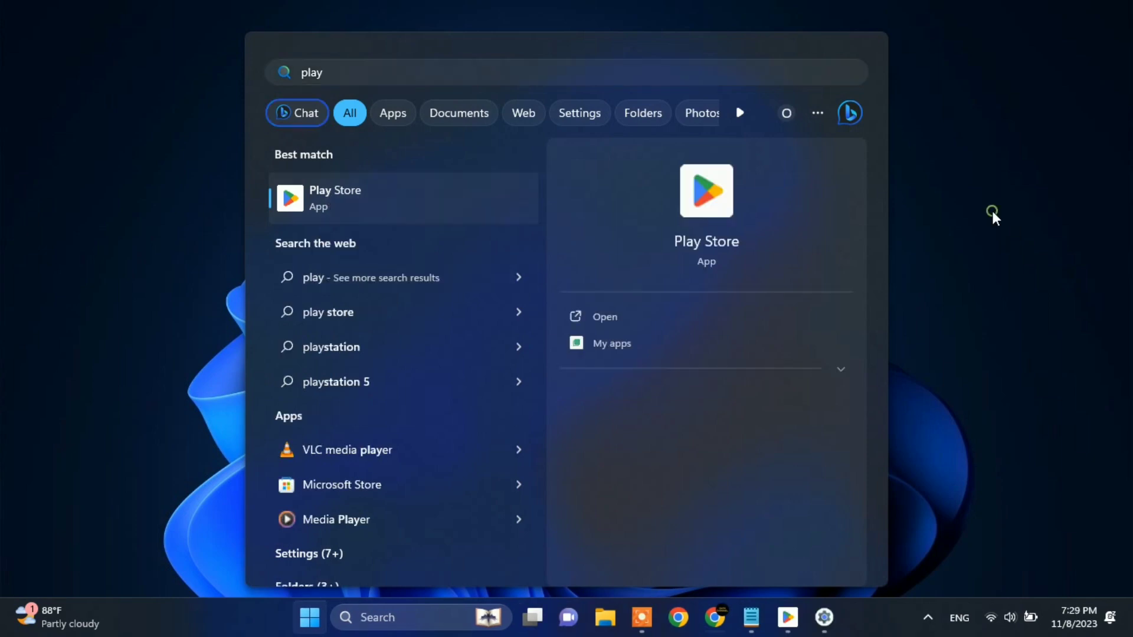
click(991, 212)
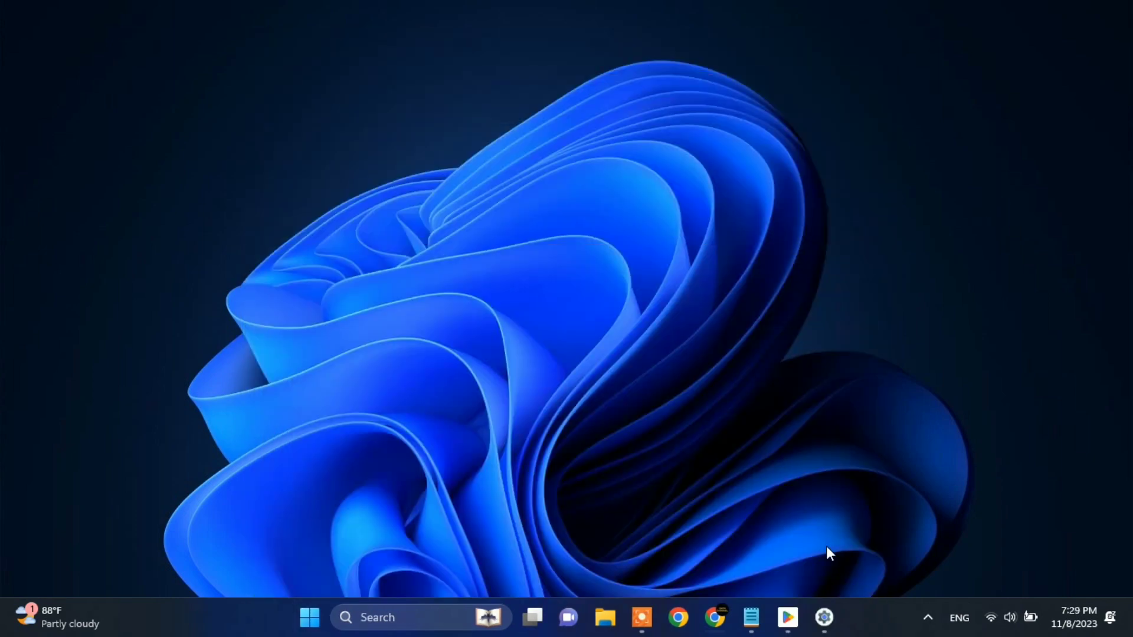
click(795, 608)
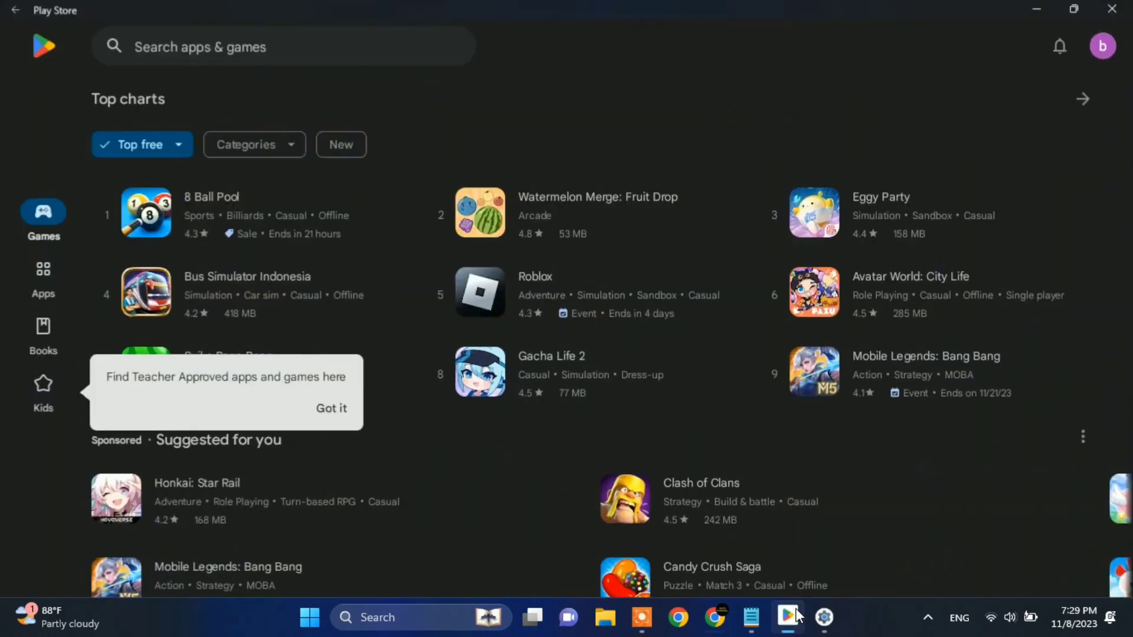
Step: Dismiss the Kids section tip in the Play Store and check the signed-in Google account in the profile menu
click(615, 155)
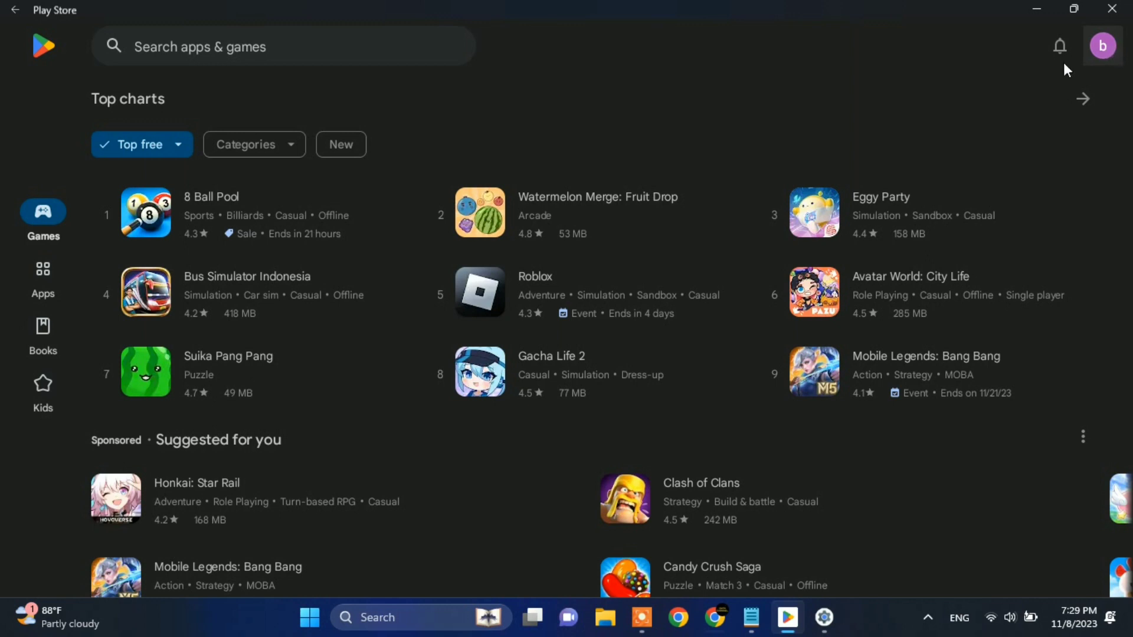
click(1094, 48)
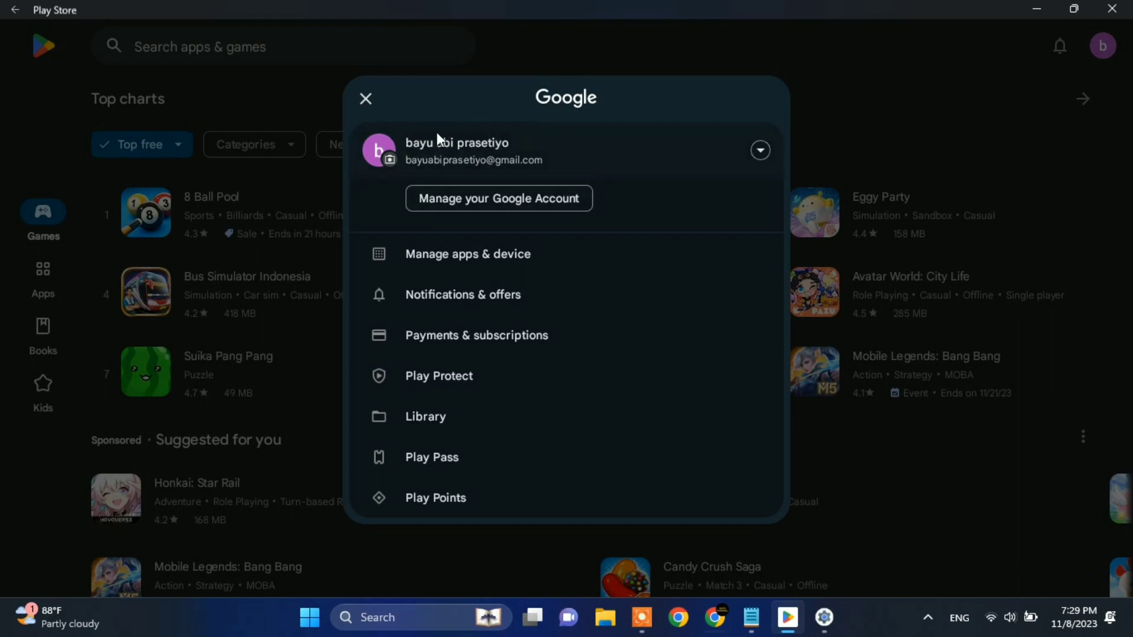
click(366, 99)
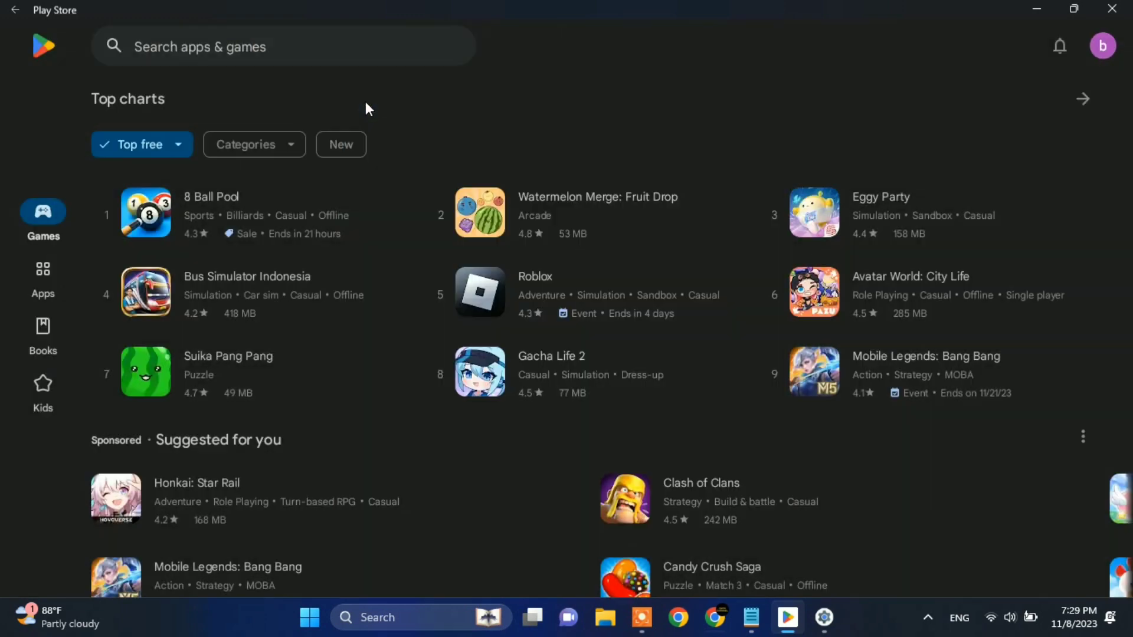
Step: Search the Play Store for whatsapp using the recent search entry
click(250, 55)
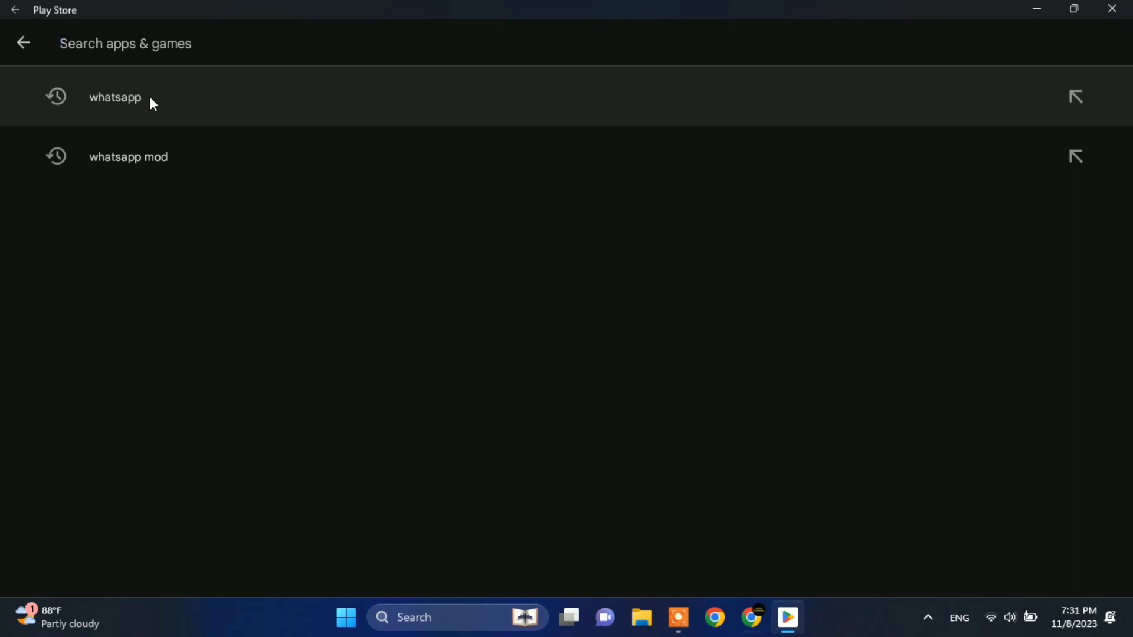
click(149, 97)
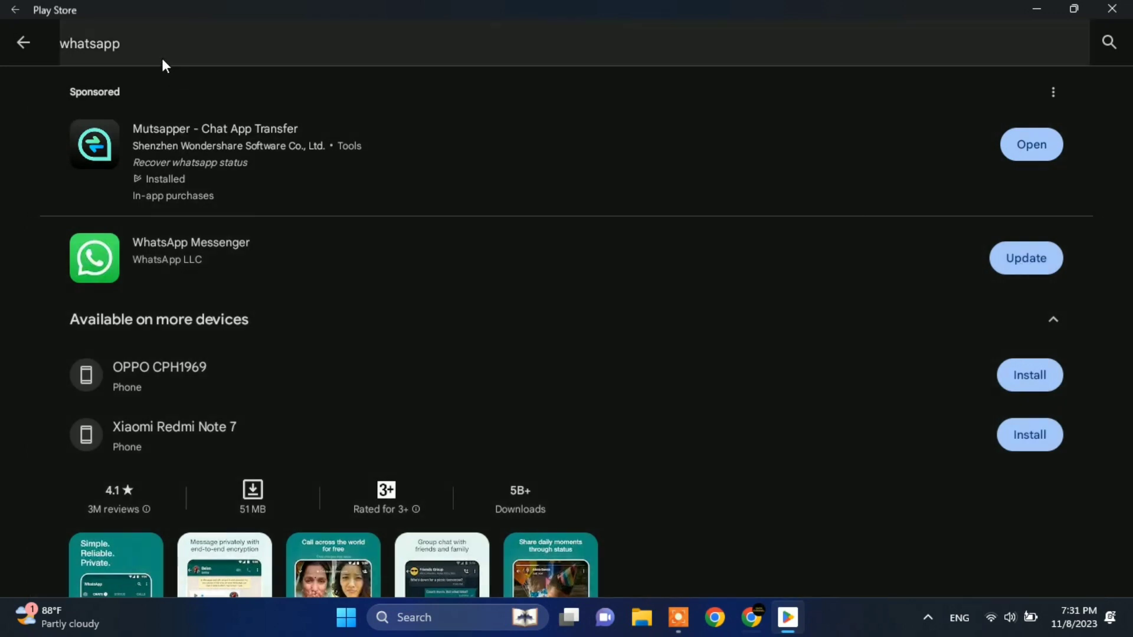
Step: Search the Play Store for google maps and install the Google Maps app by Google LLC
click(157, 51)
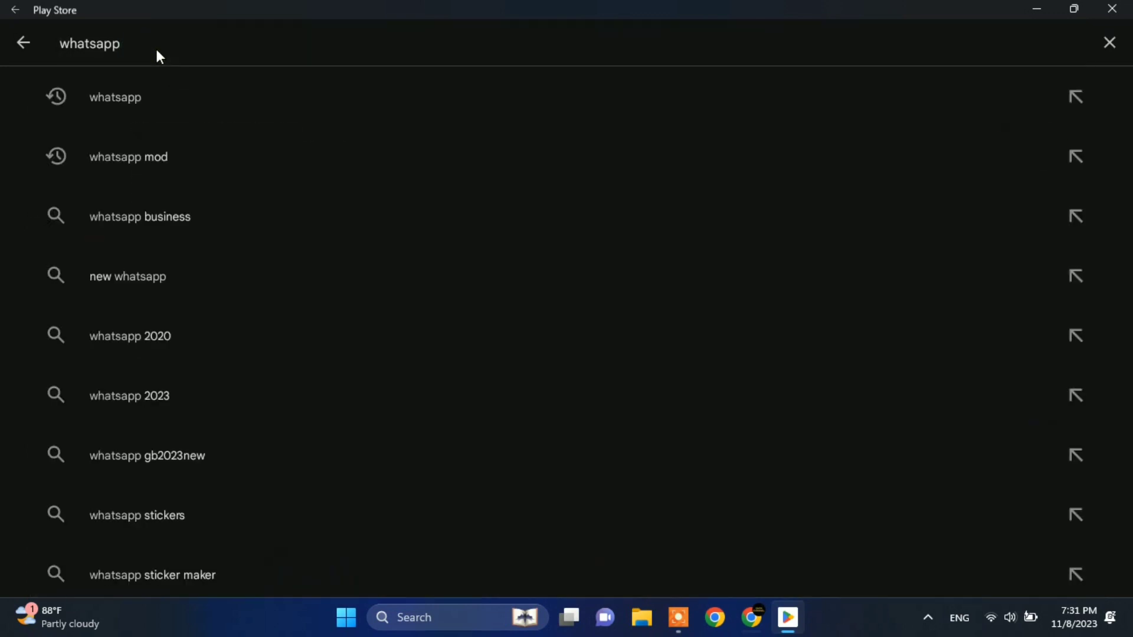
key(BackSpace)
key(BackSpace)
key(BackSpace)
key(BackSpace)
key(BackSpace)
key(BackSpace)
key(BackSpace)
key(BackSpace)
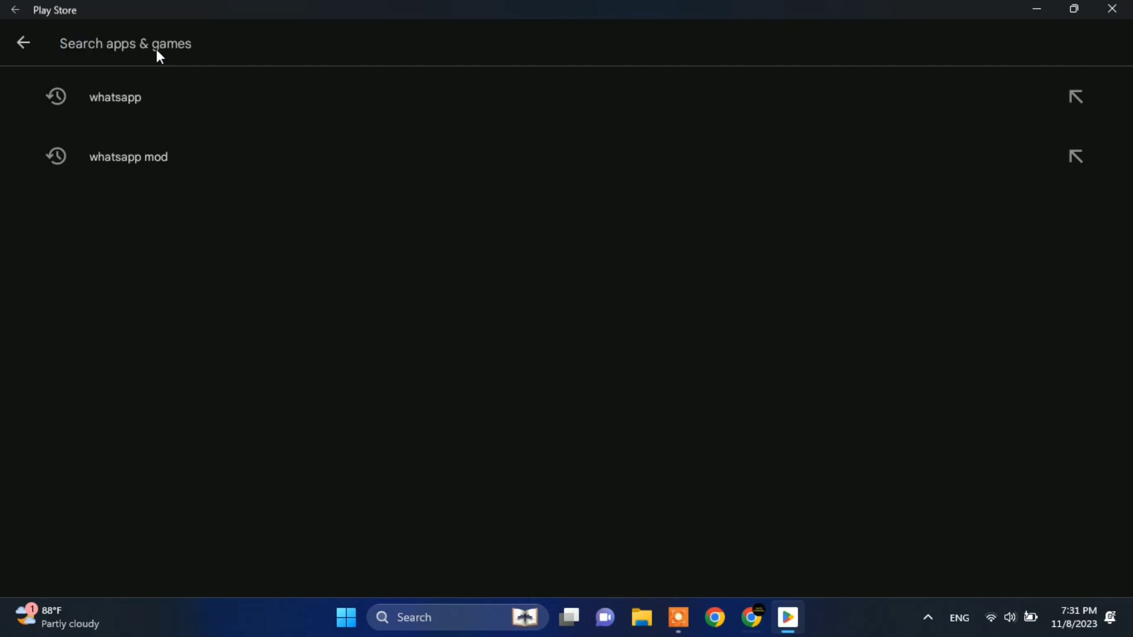
text(googl)
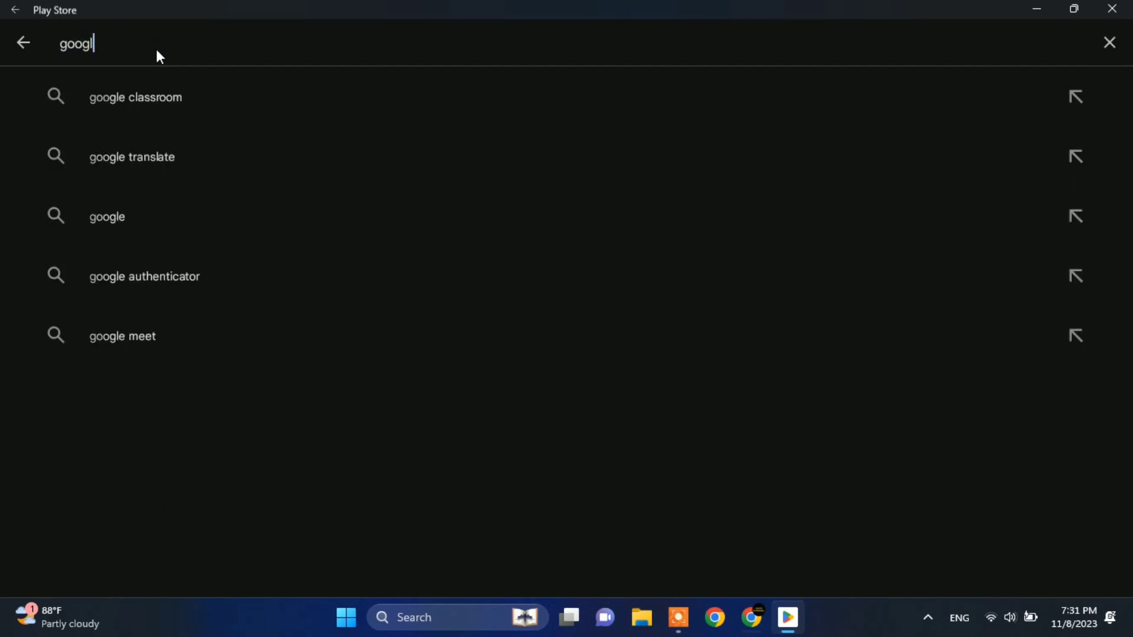
text(e maps)
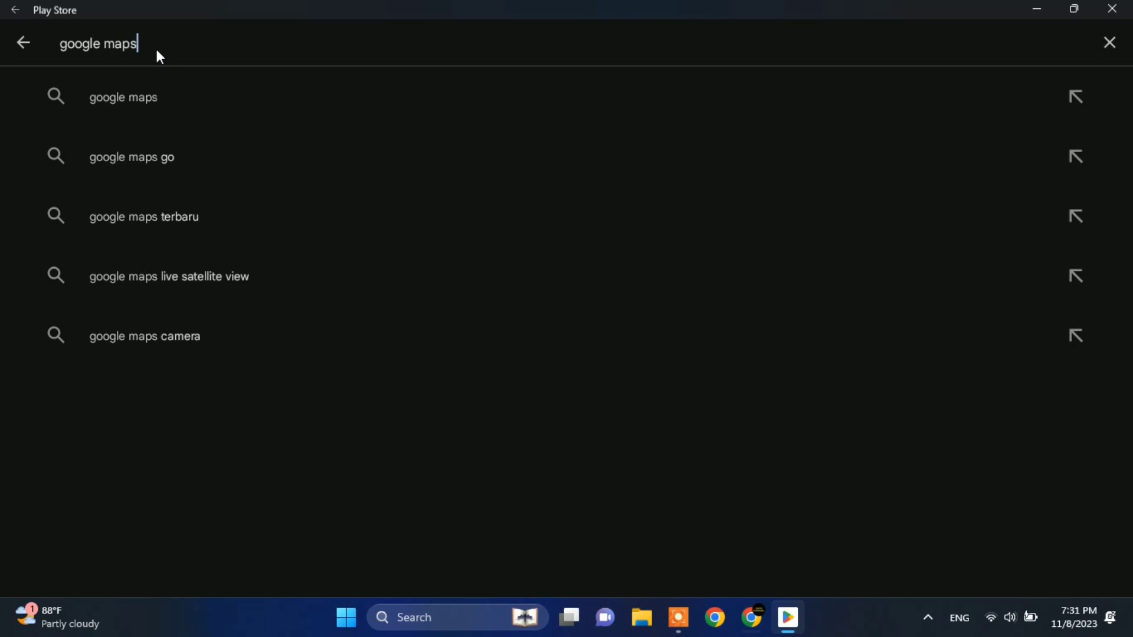
click(149, 95)
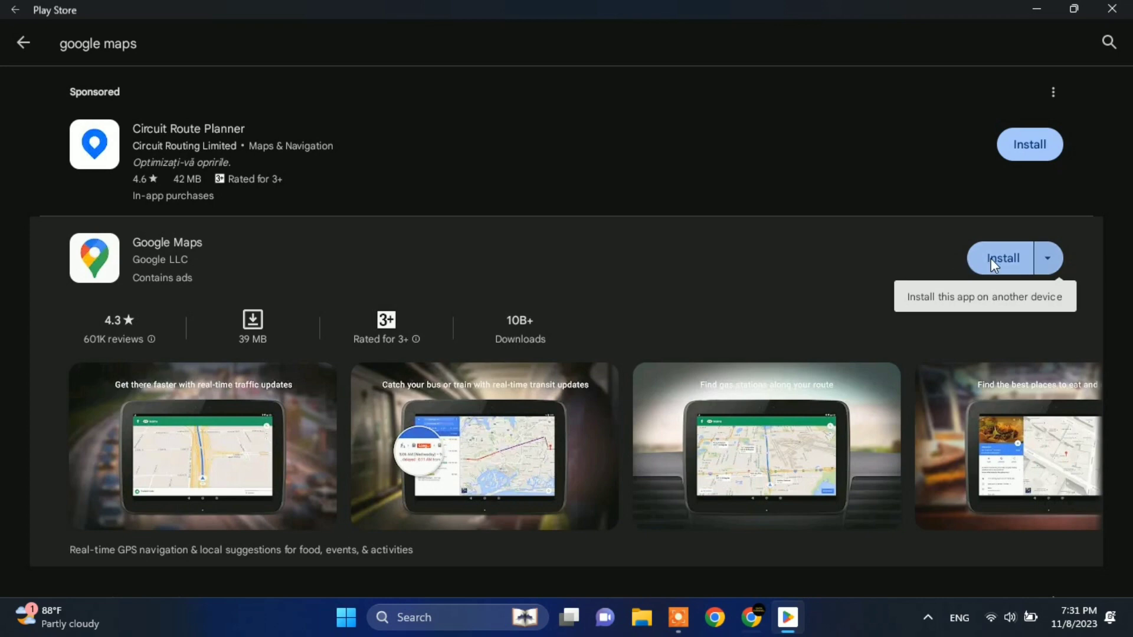
click(989, 258)
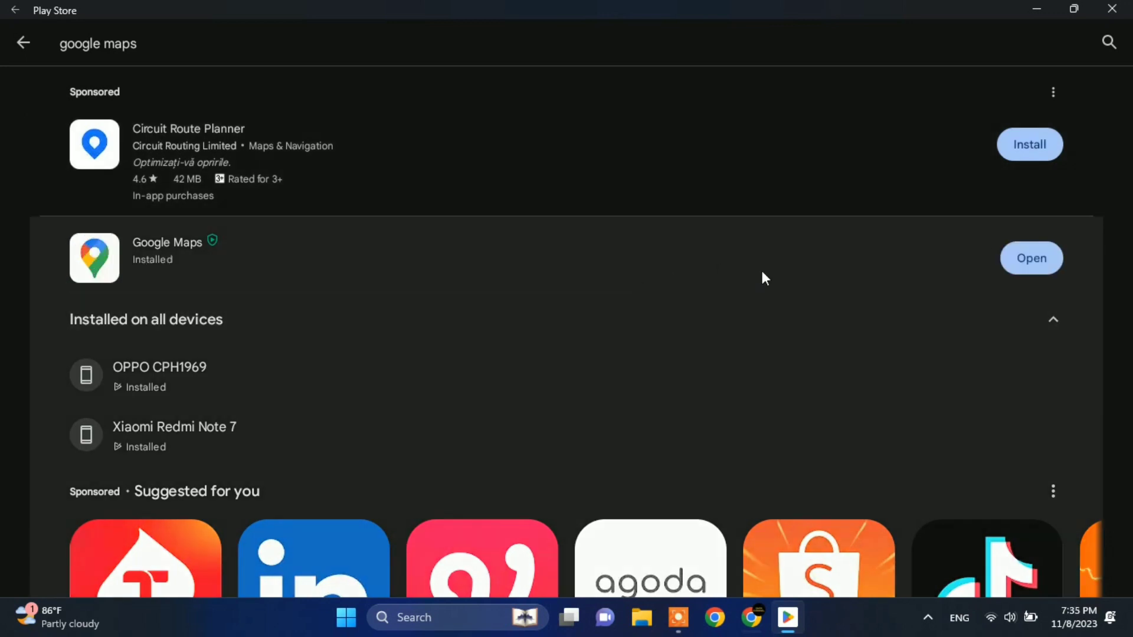
Step: Launch the installed Google Maps app, view its Go section, and close the app
click(1024, 261)
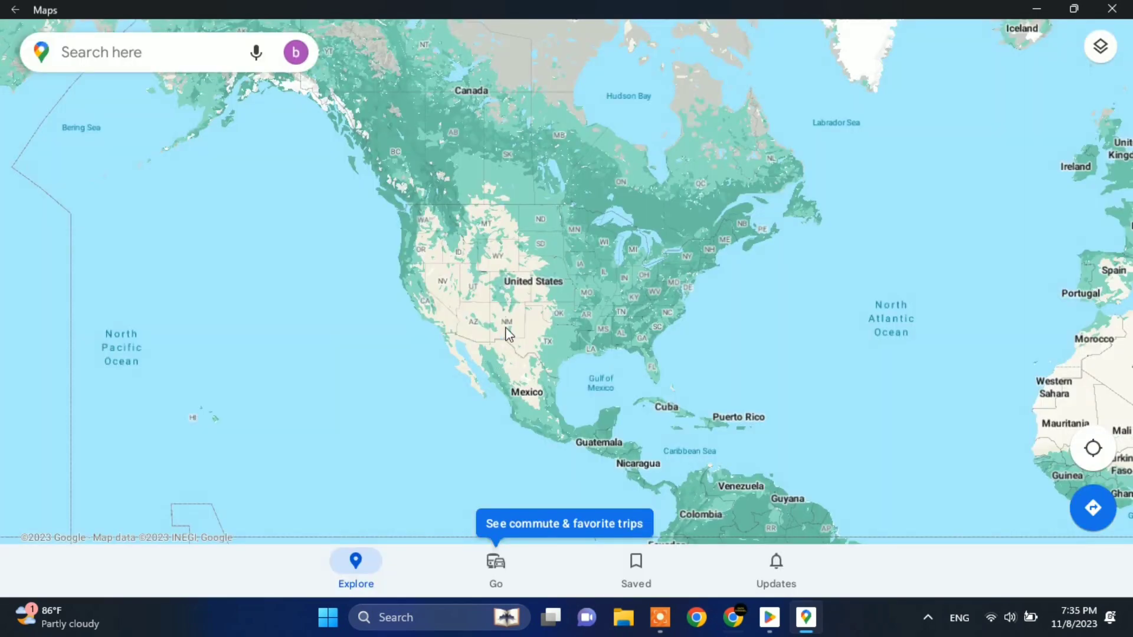
click(491, 564)
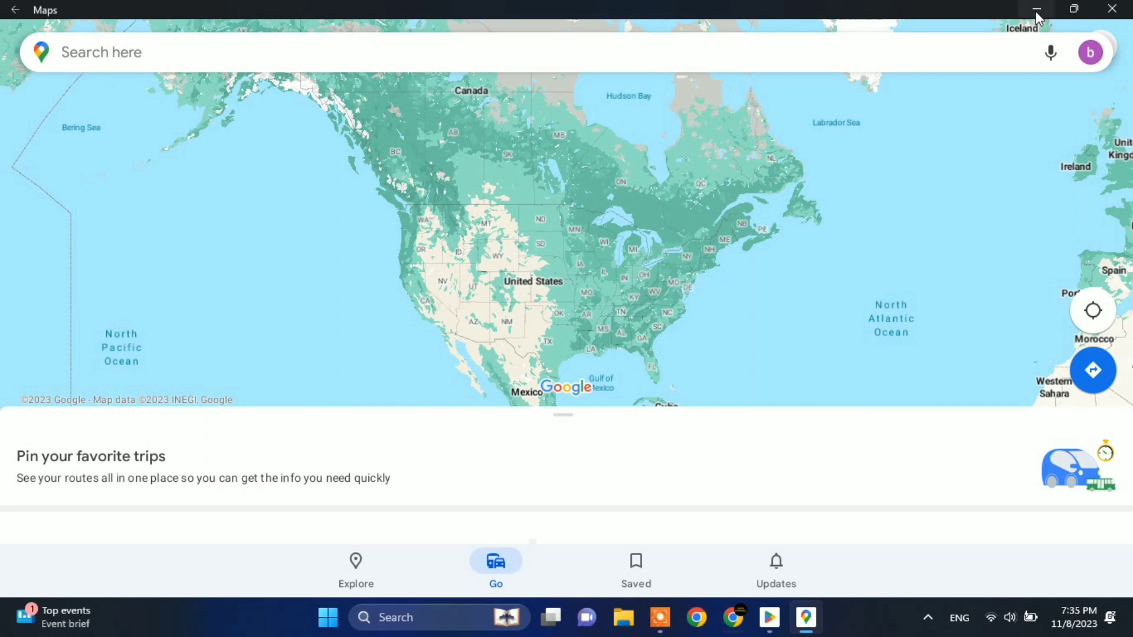
click(1113, 8)
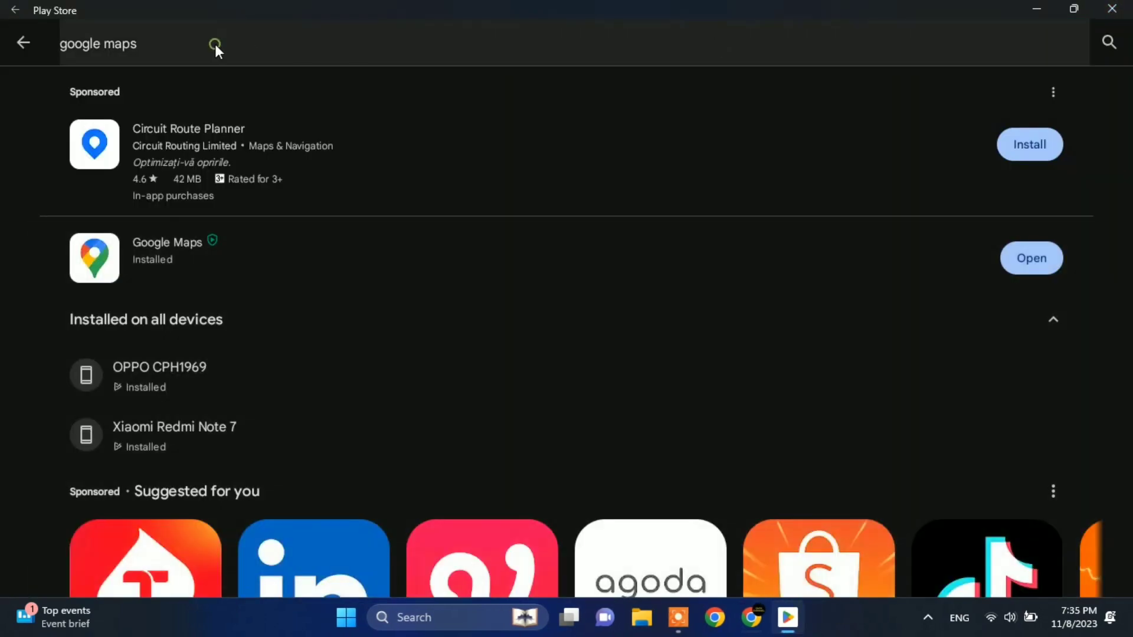
Step: Clear the google maps query and search the Play Store for ctr racing game from the recent searches
click(215, 44)
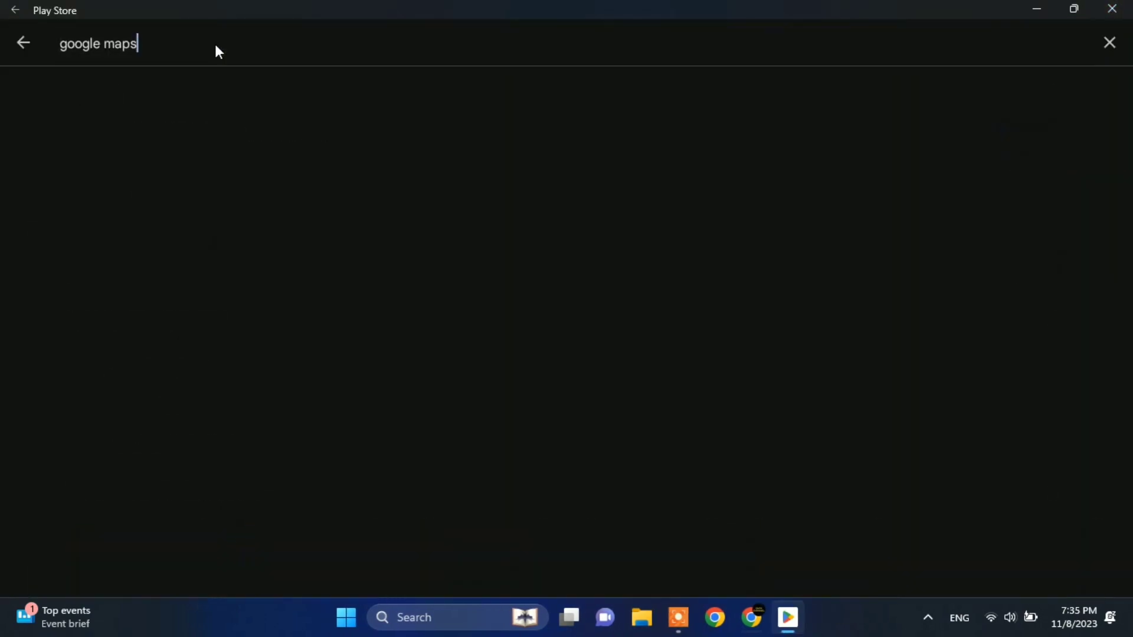
key(BackSpace)
key(BackSpace)
key(BackSpace)
key(BackSpace)
key(BackSpace)
key(BackSpace)
key(BackSpace)
key(BackSpace)
key(BackSpace)
key(BackSpace)
key(BackSpace)
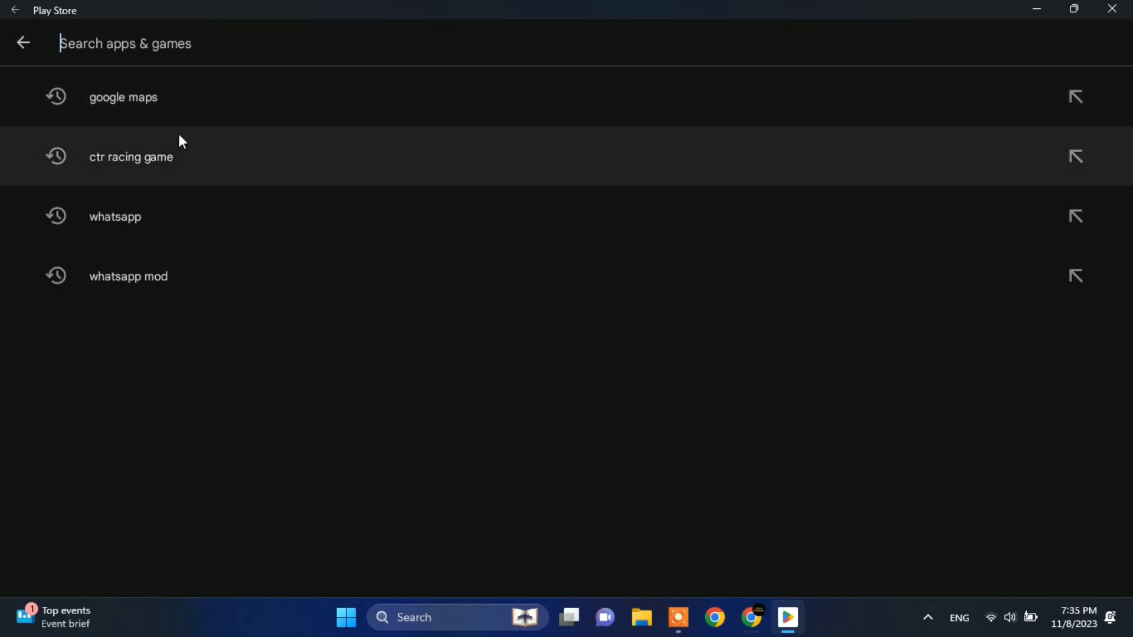
click(182, 147)
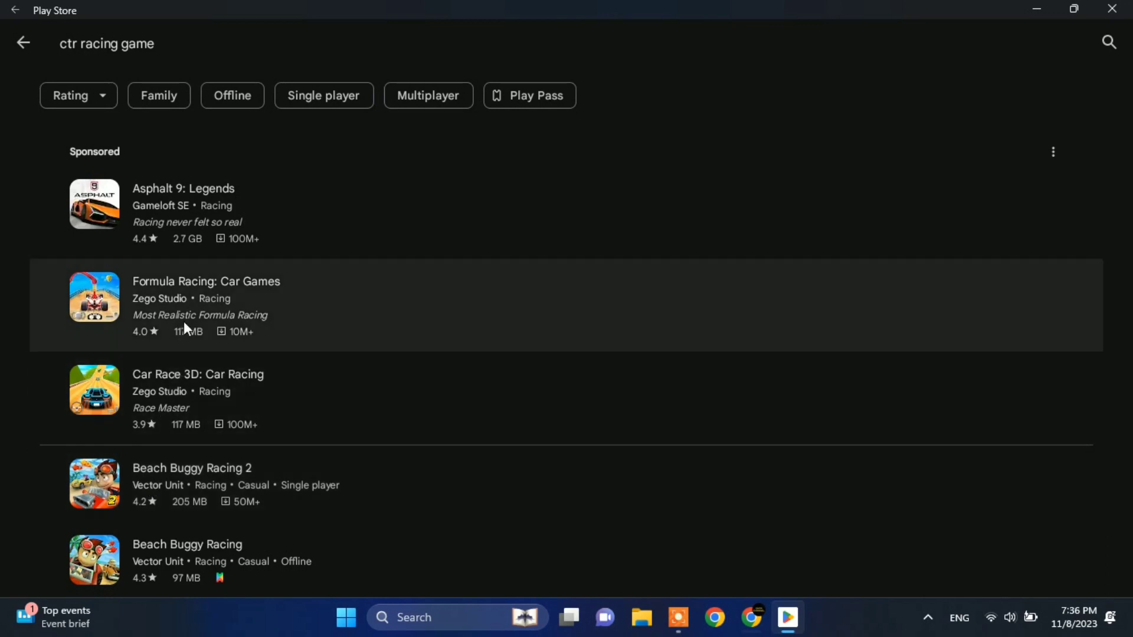
Step: Install Formula Racing: Car Games by Zego Studio and launch the installed Formula Race game from Windows
click(189, 287)
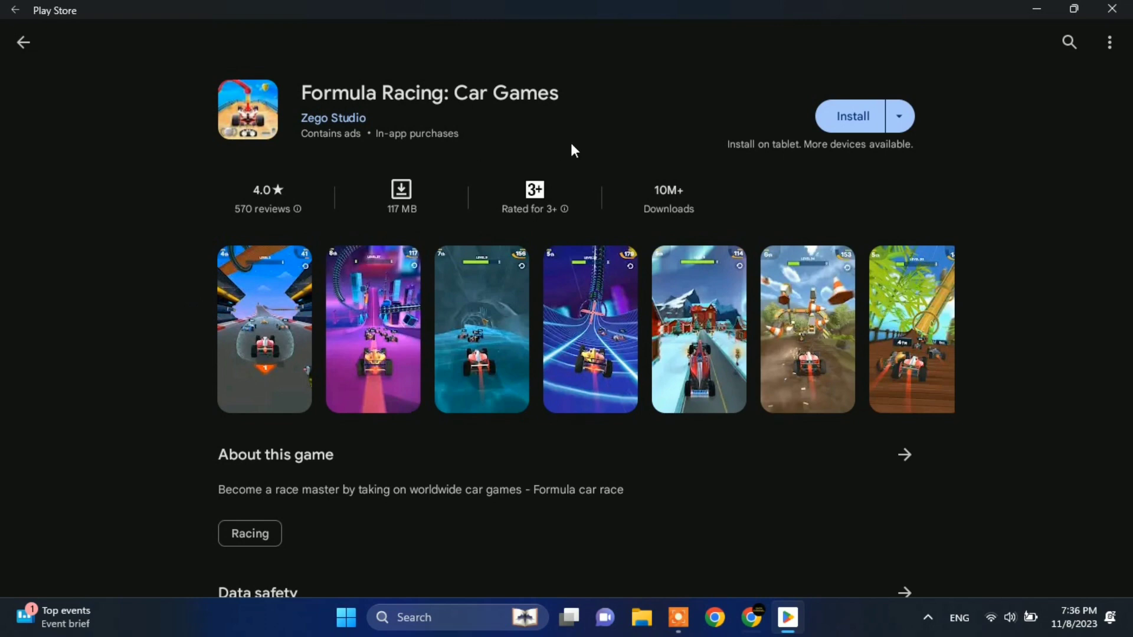
click(841, 118)
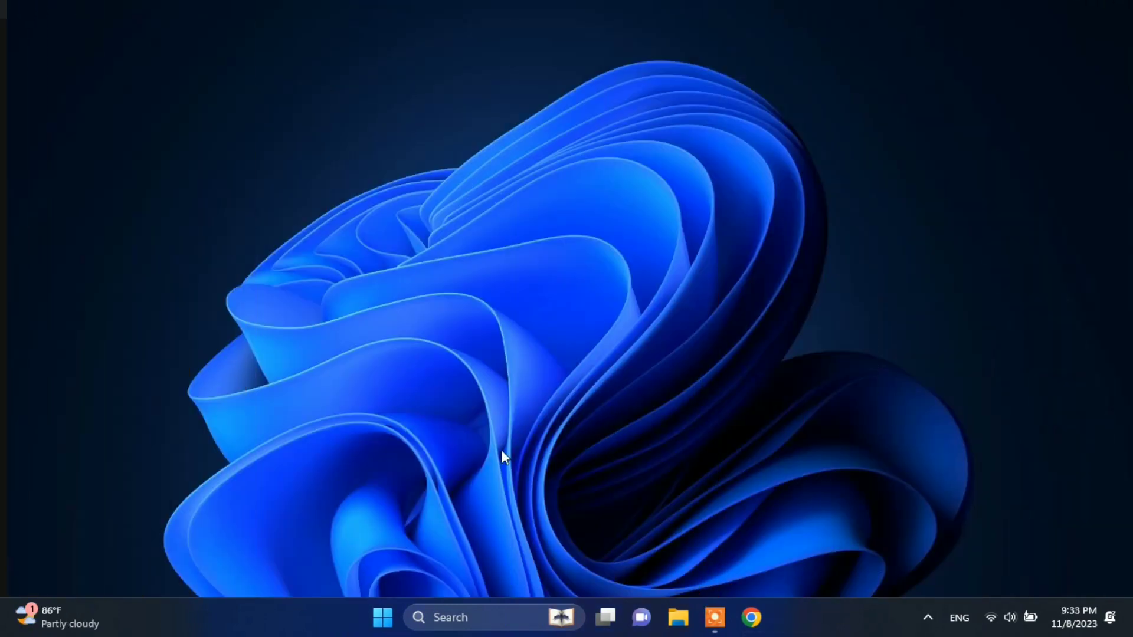
click(383, 619)
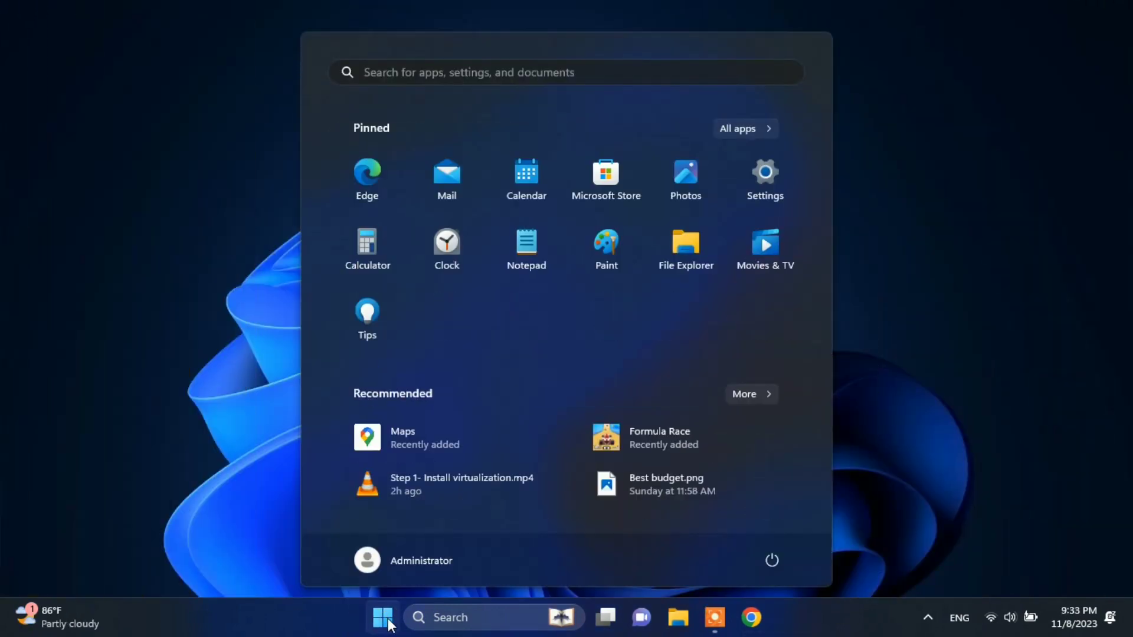
click(660, 440)
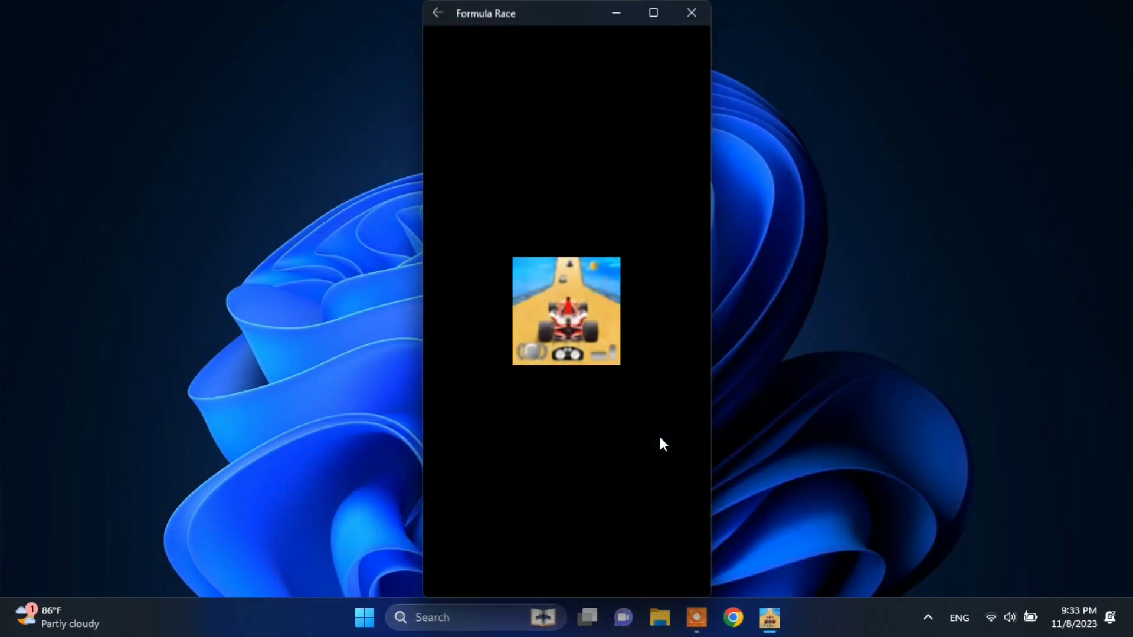